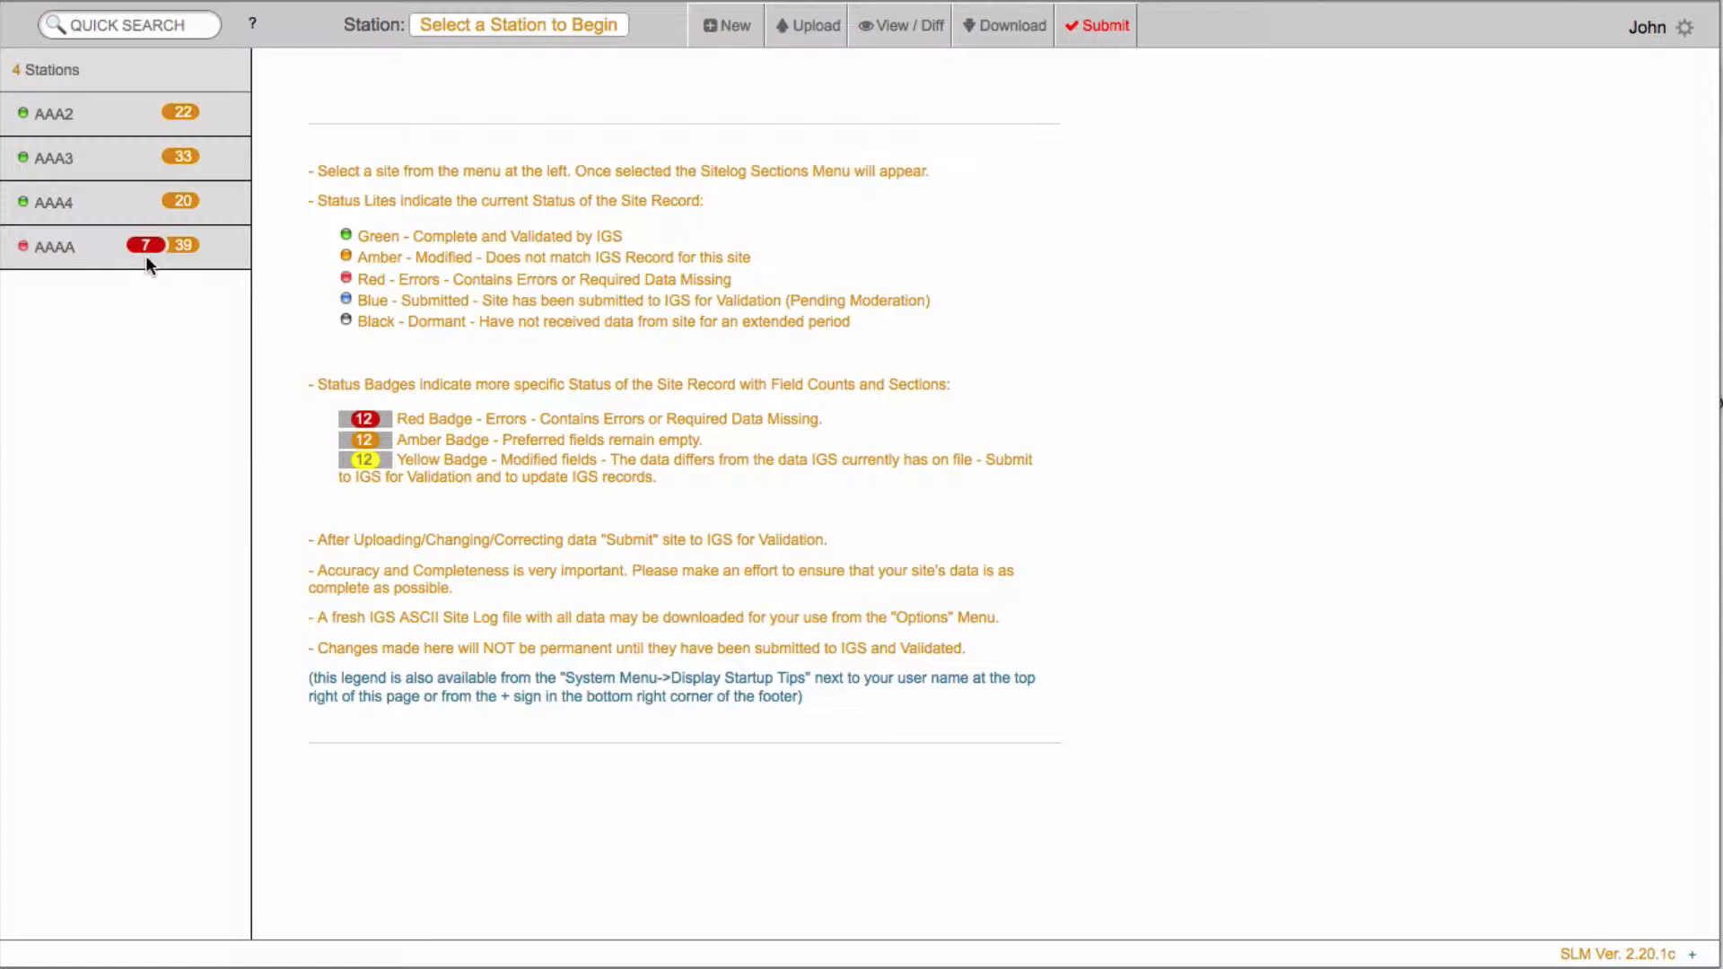
- Set station AAAA's humidity sensor height difference to the antenna to 1.35 m
click(56, 255)
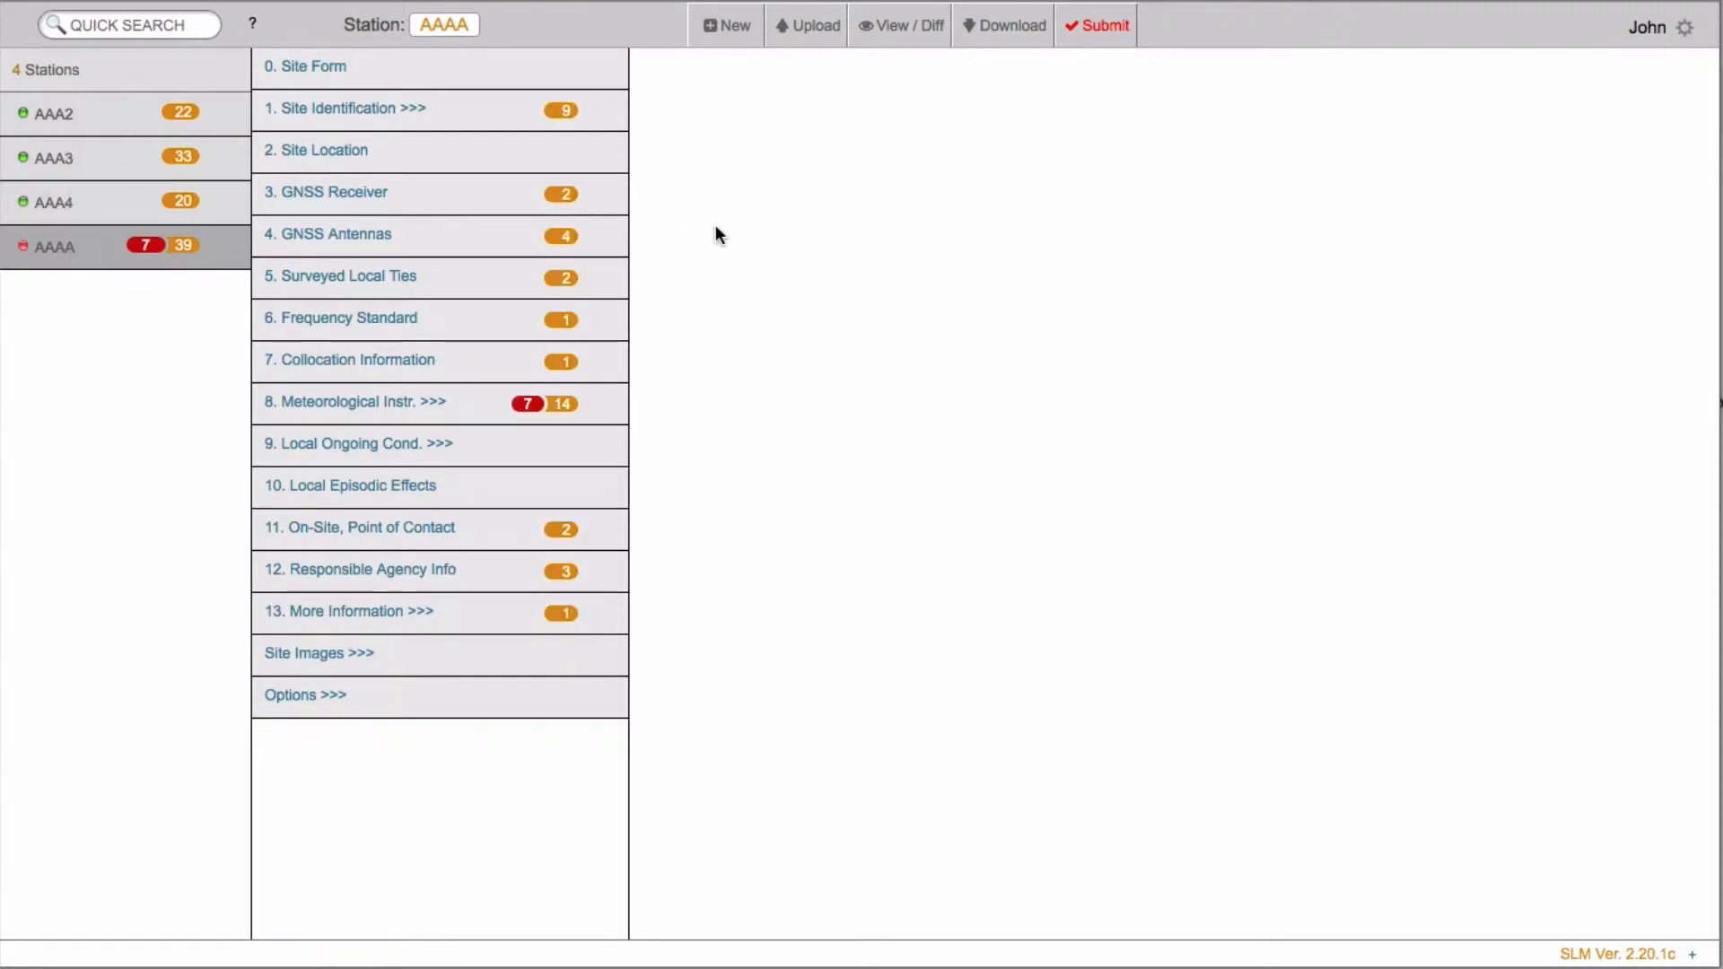
click(407, 413)
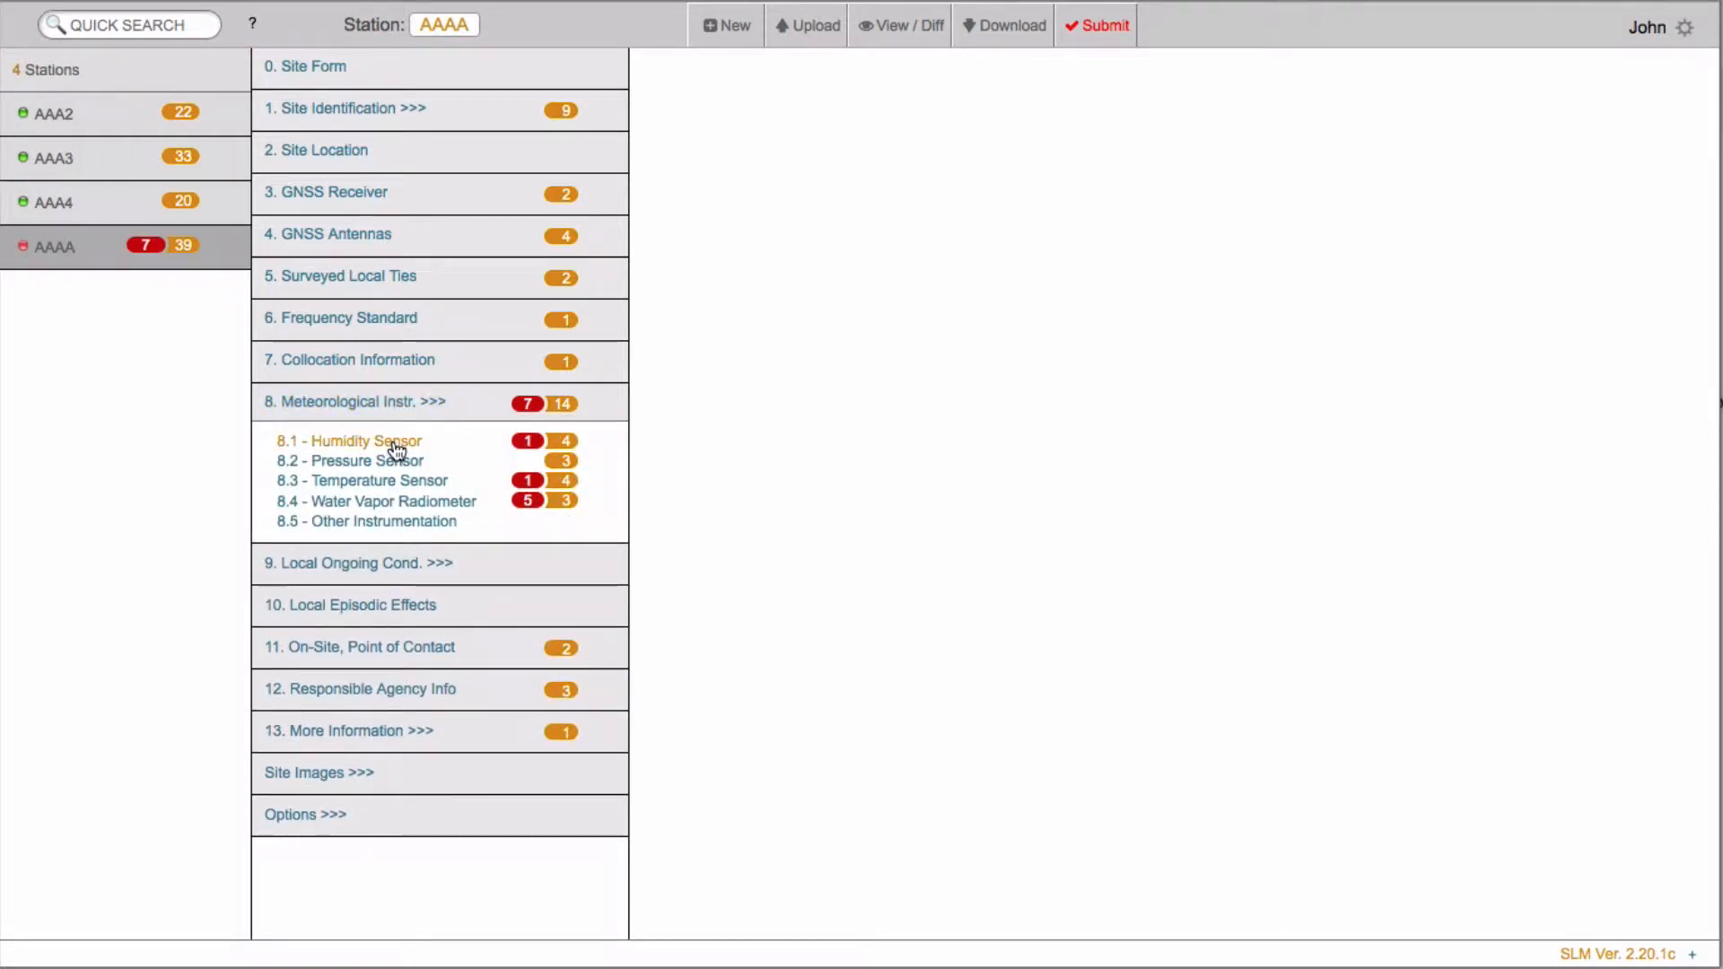
click(395, 444)
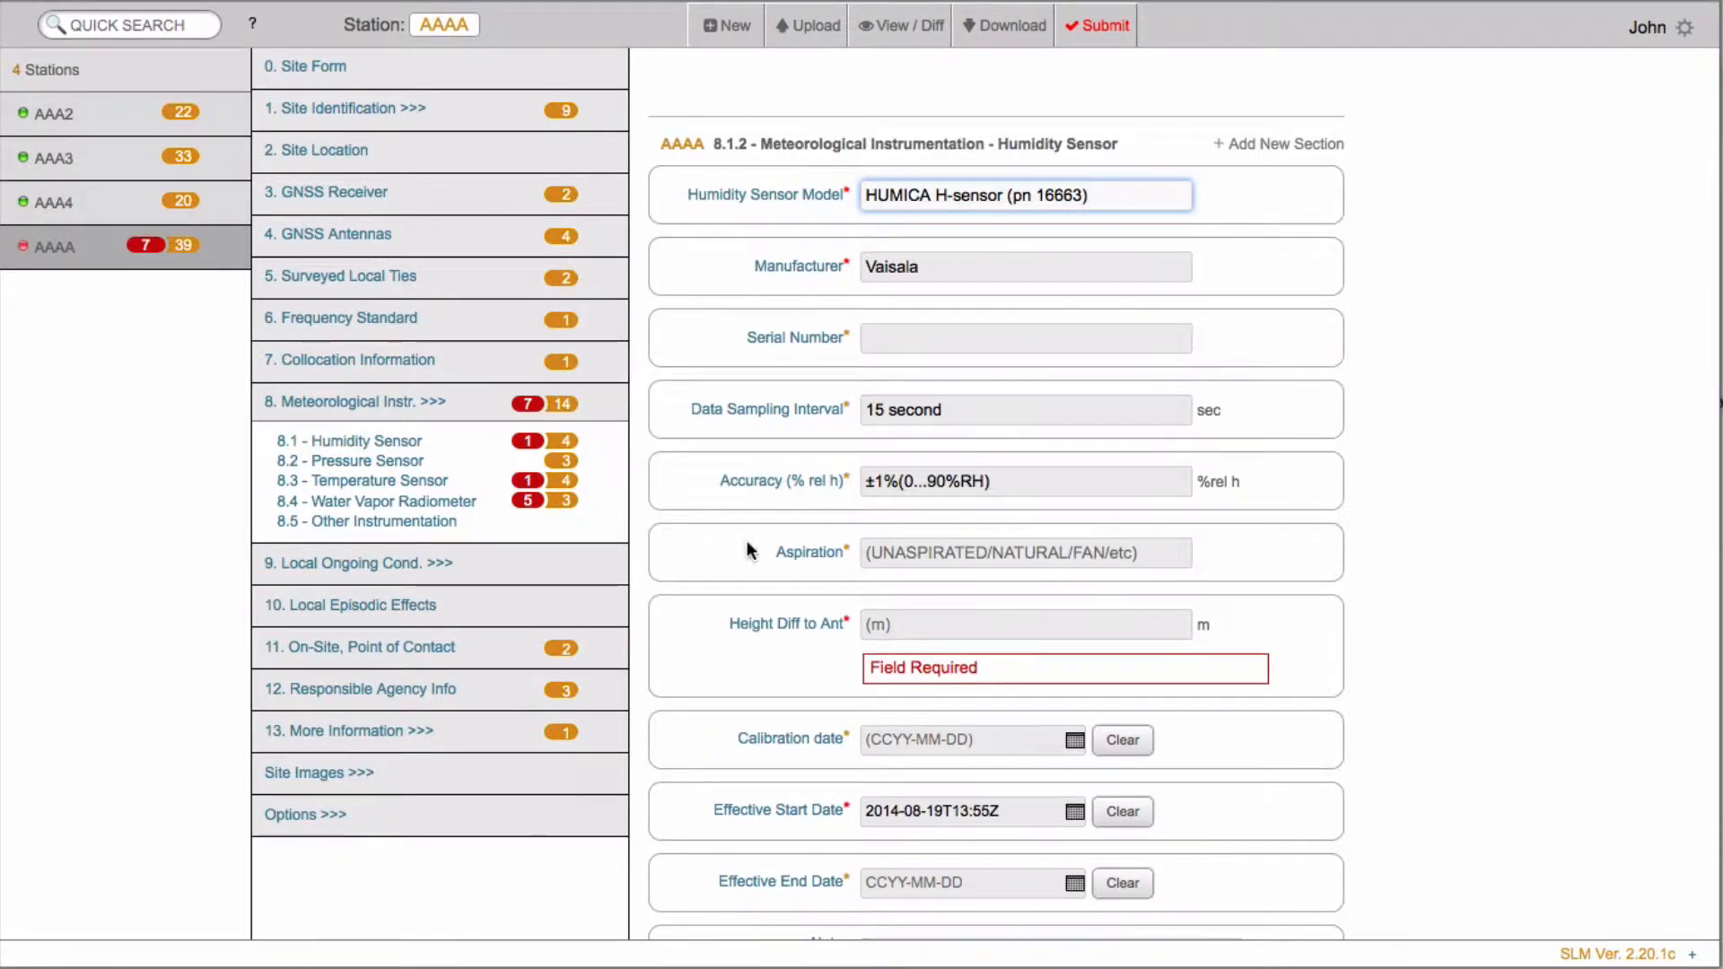
click(969, 624)
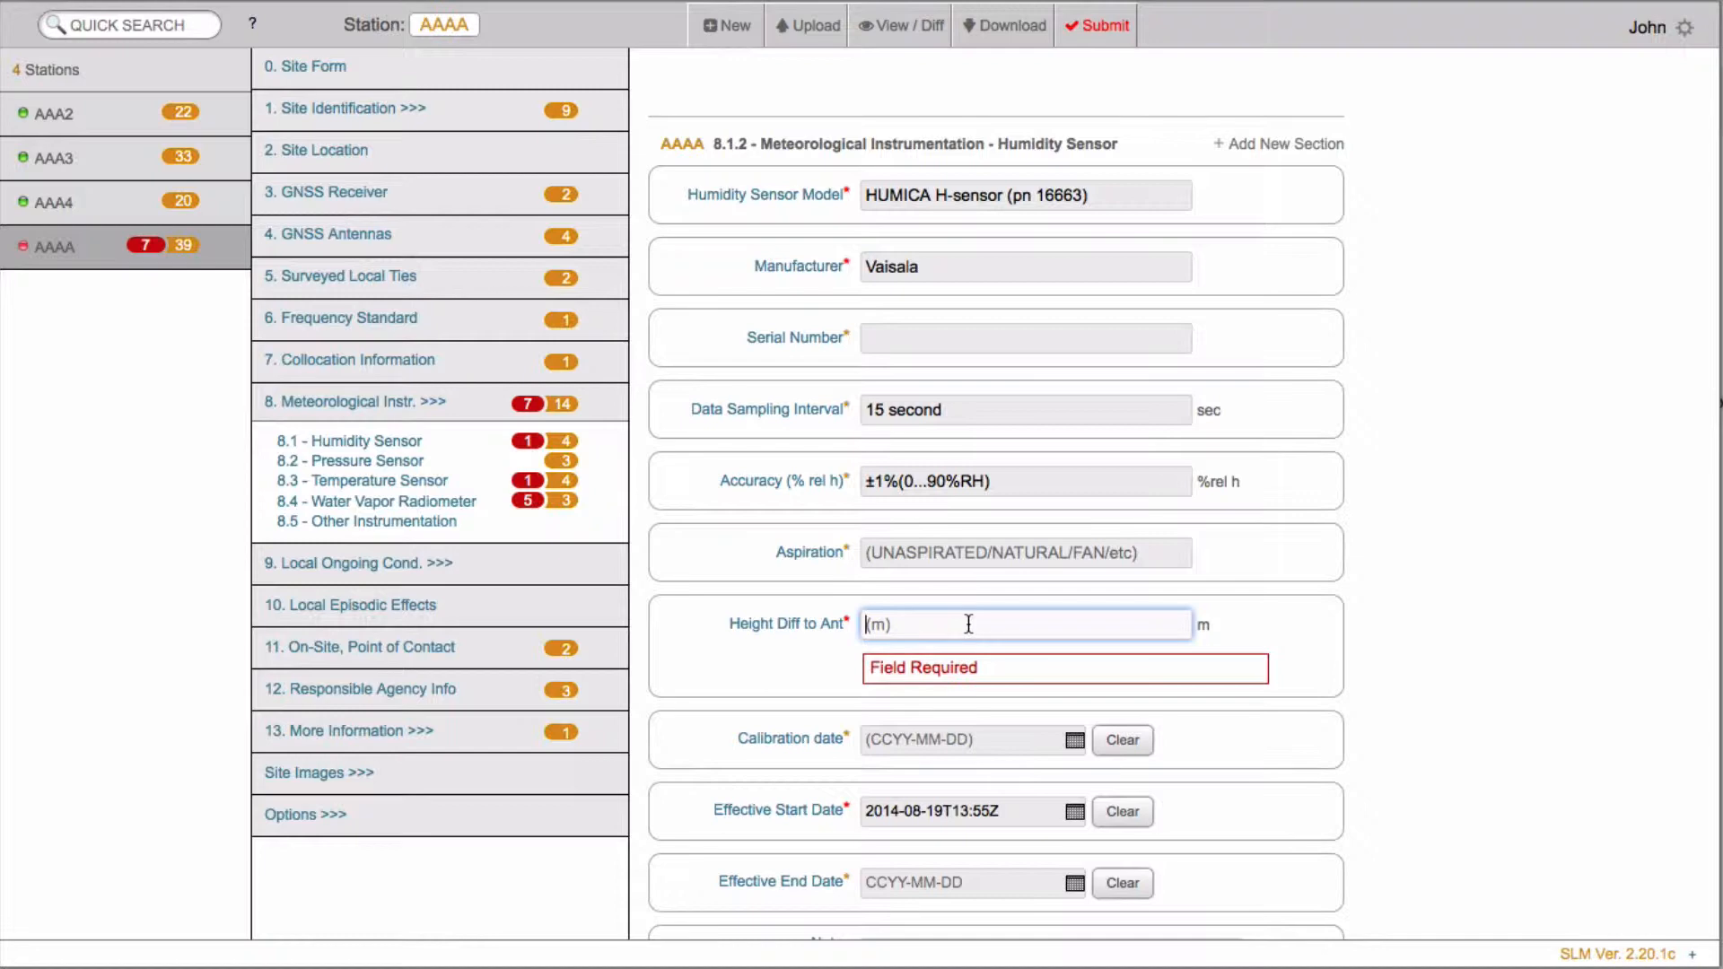
text(1.)
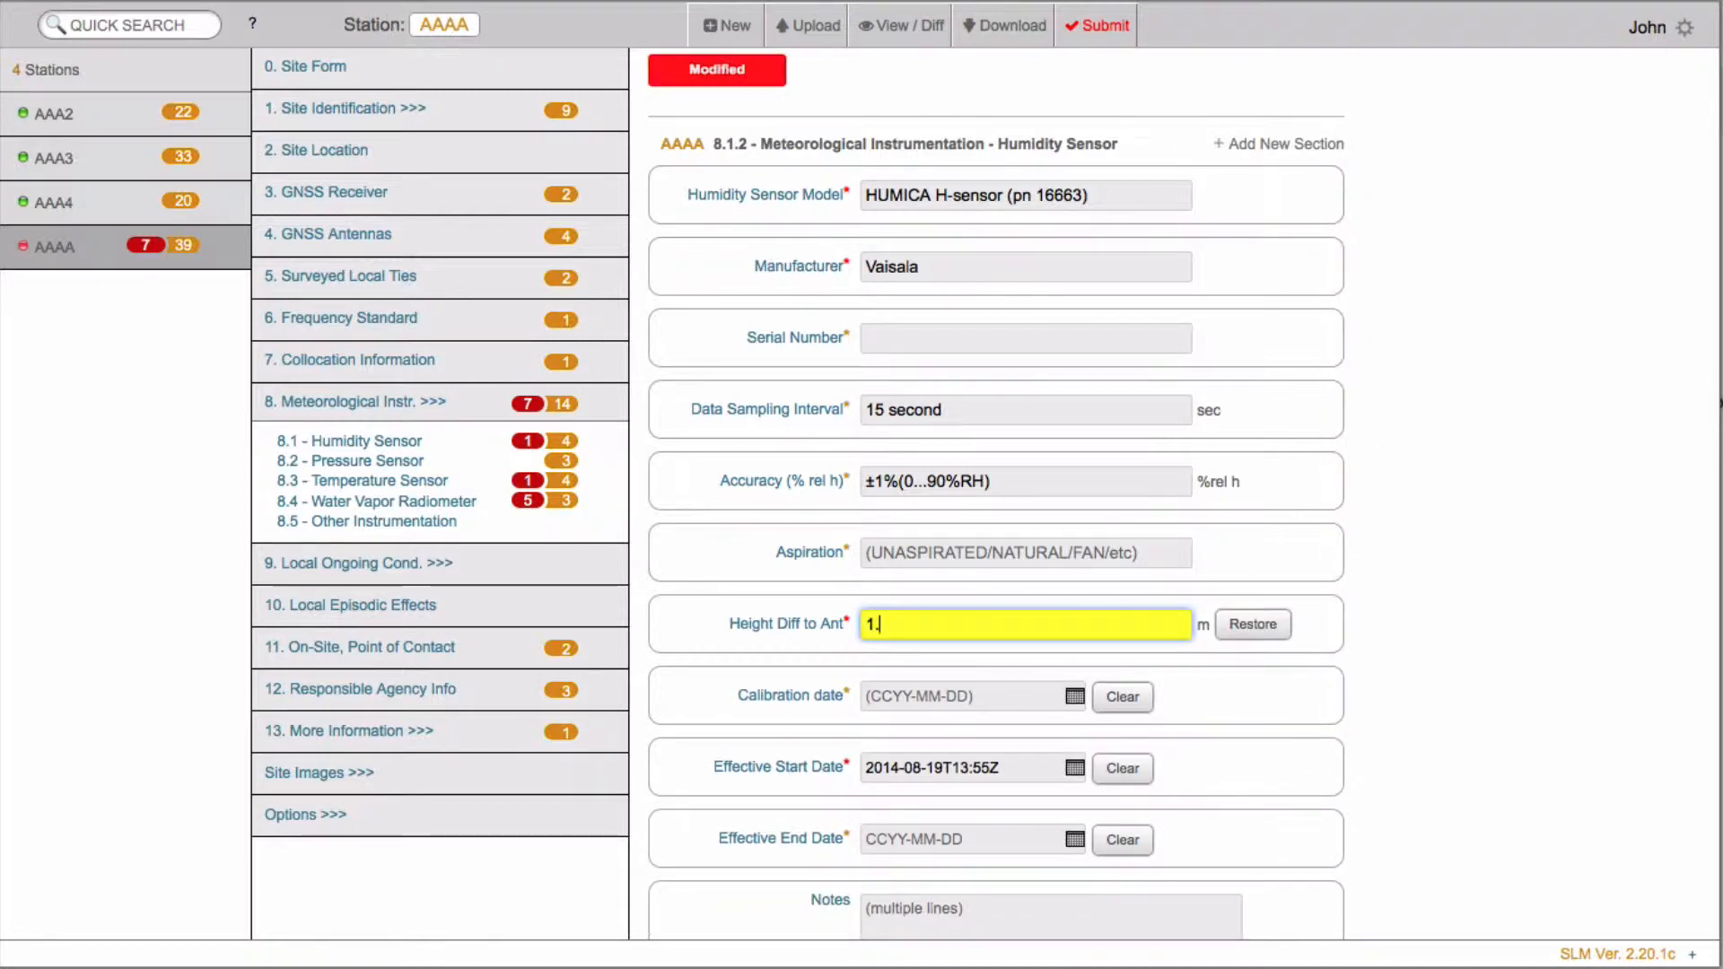
text(35)
key(Return)
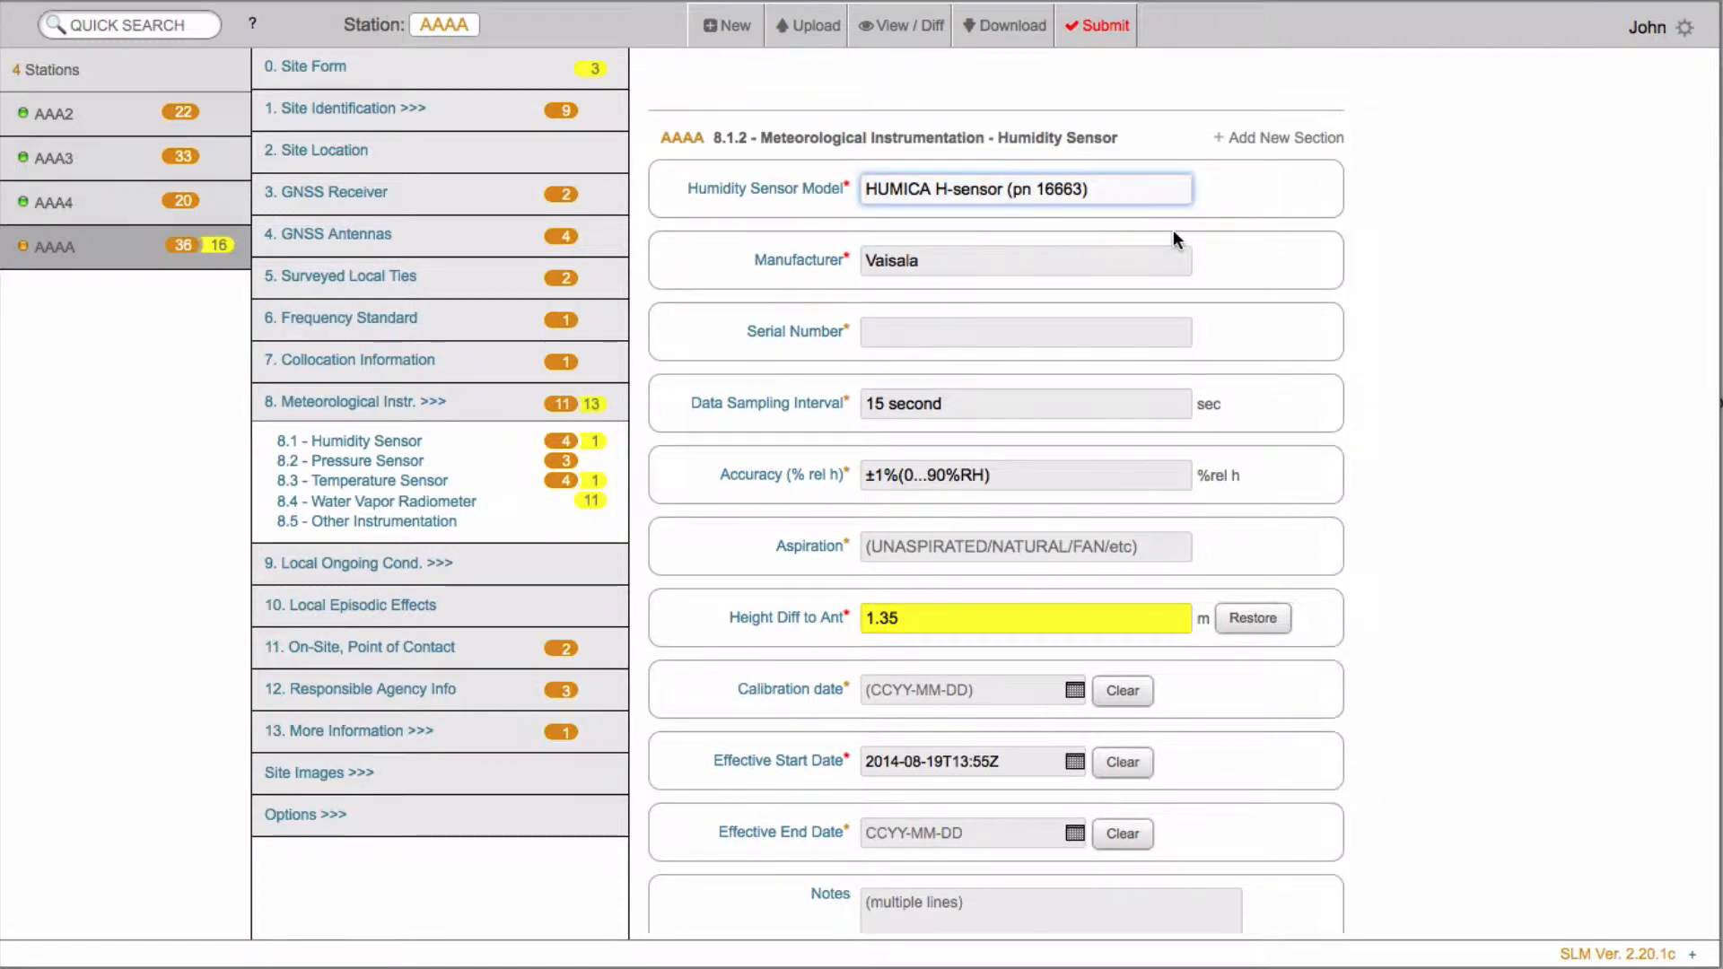
- Read the help text for the humidity sensor's Height Diff to Ant field
scroll(1288, 342, down, 1)
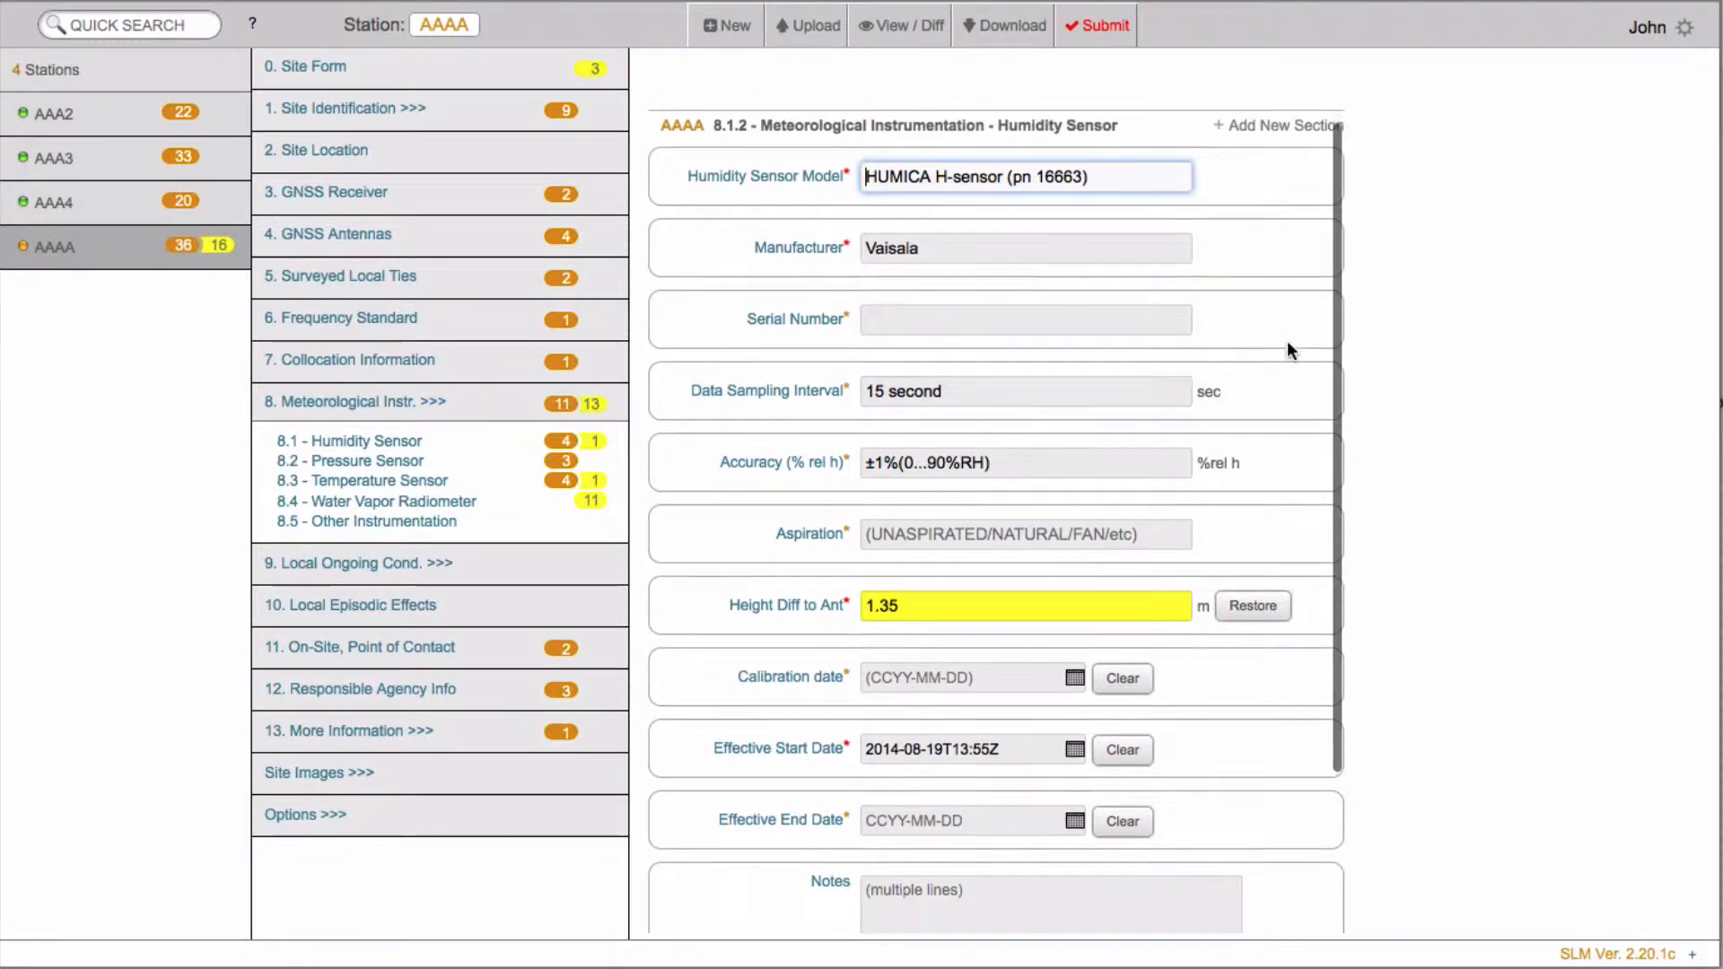
scroll(1287, 341, down, 4)
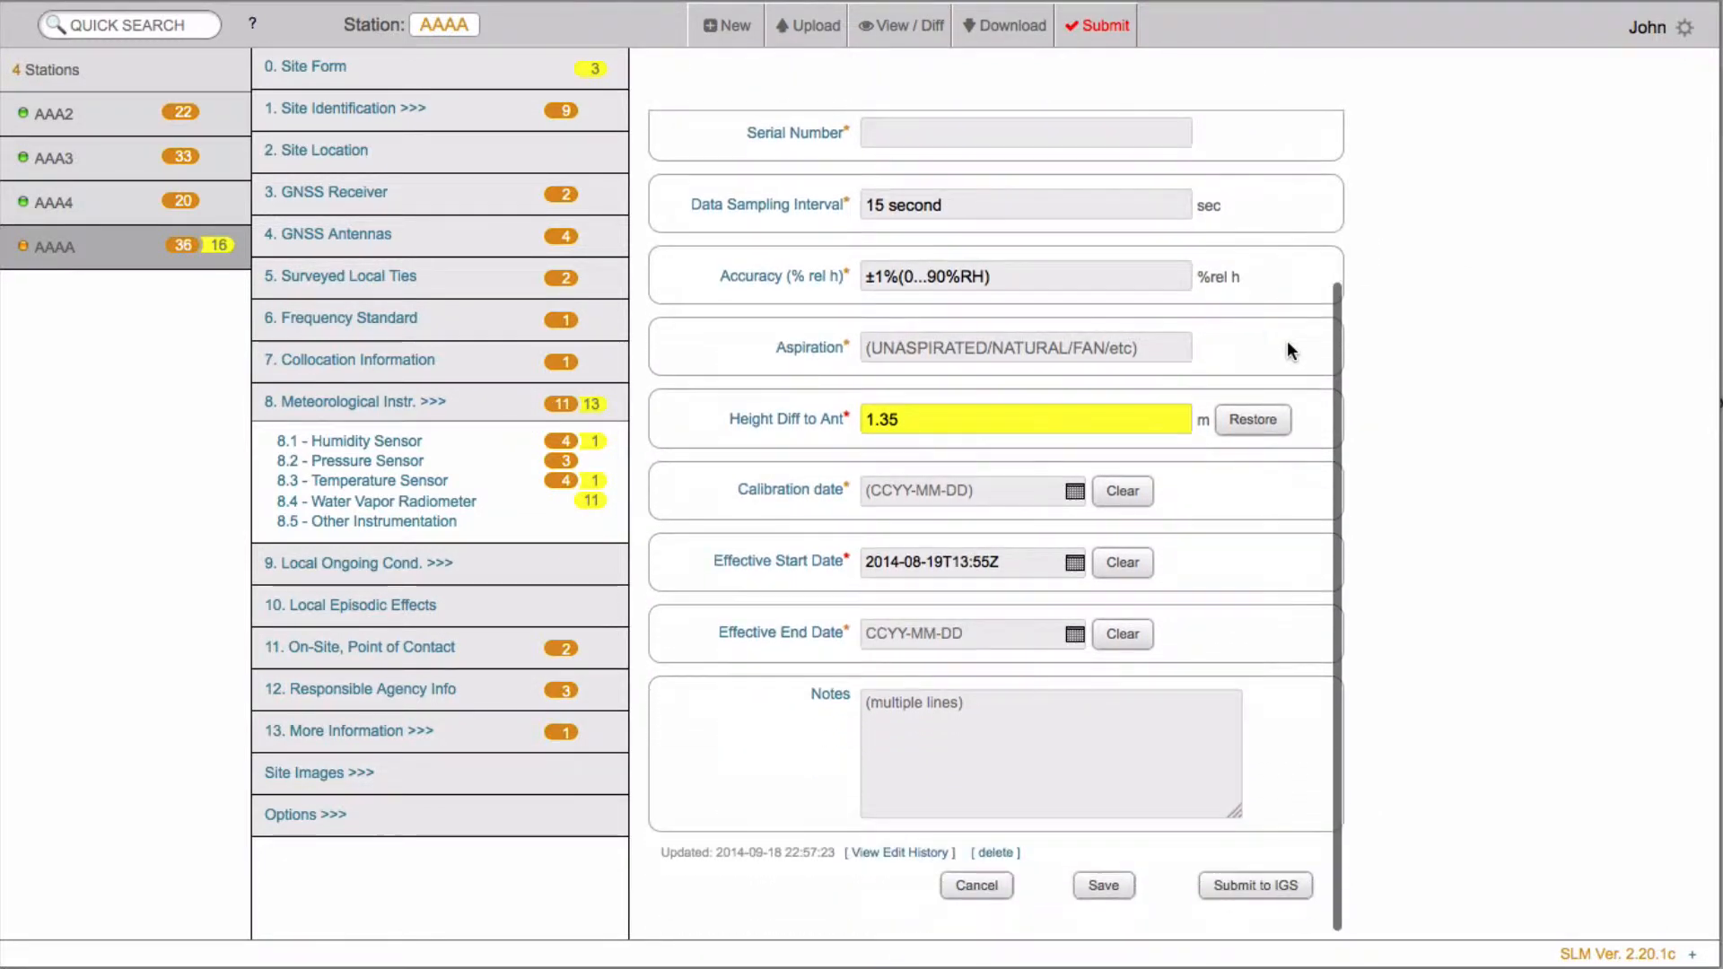
click(764, 422)
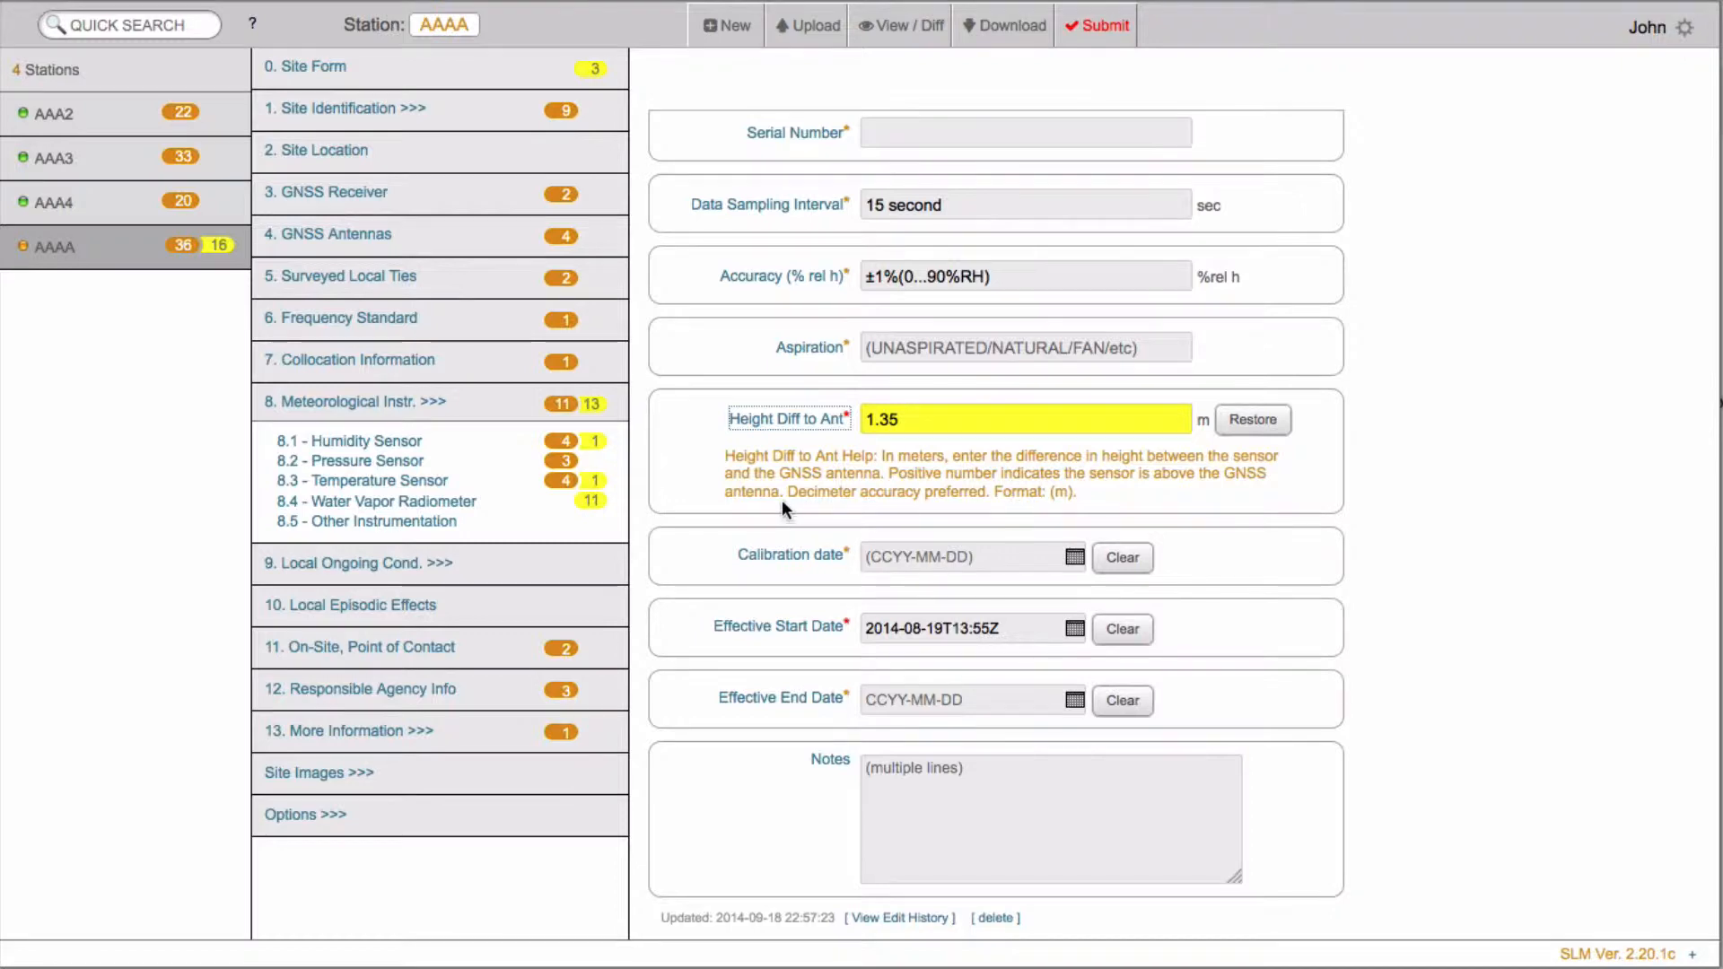
click(779, 429)
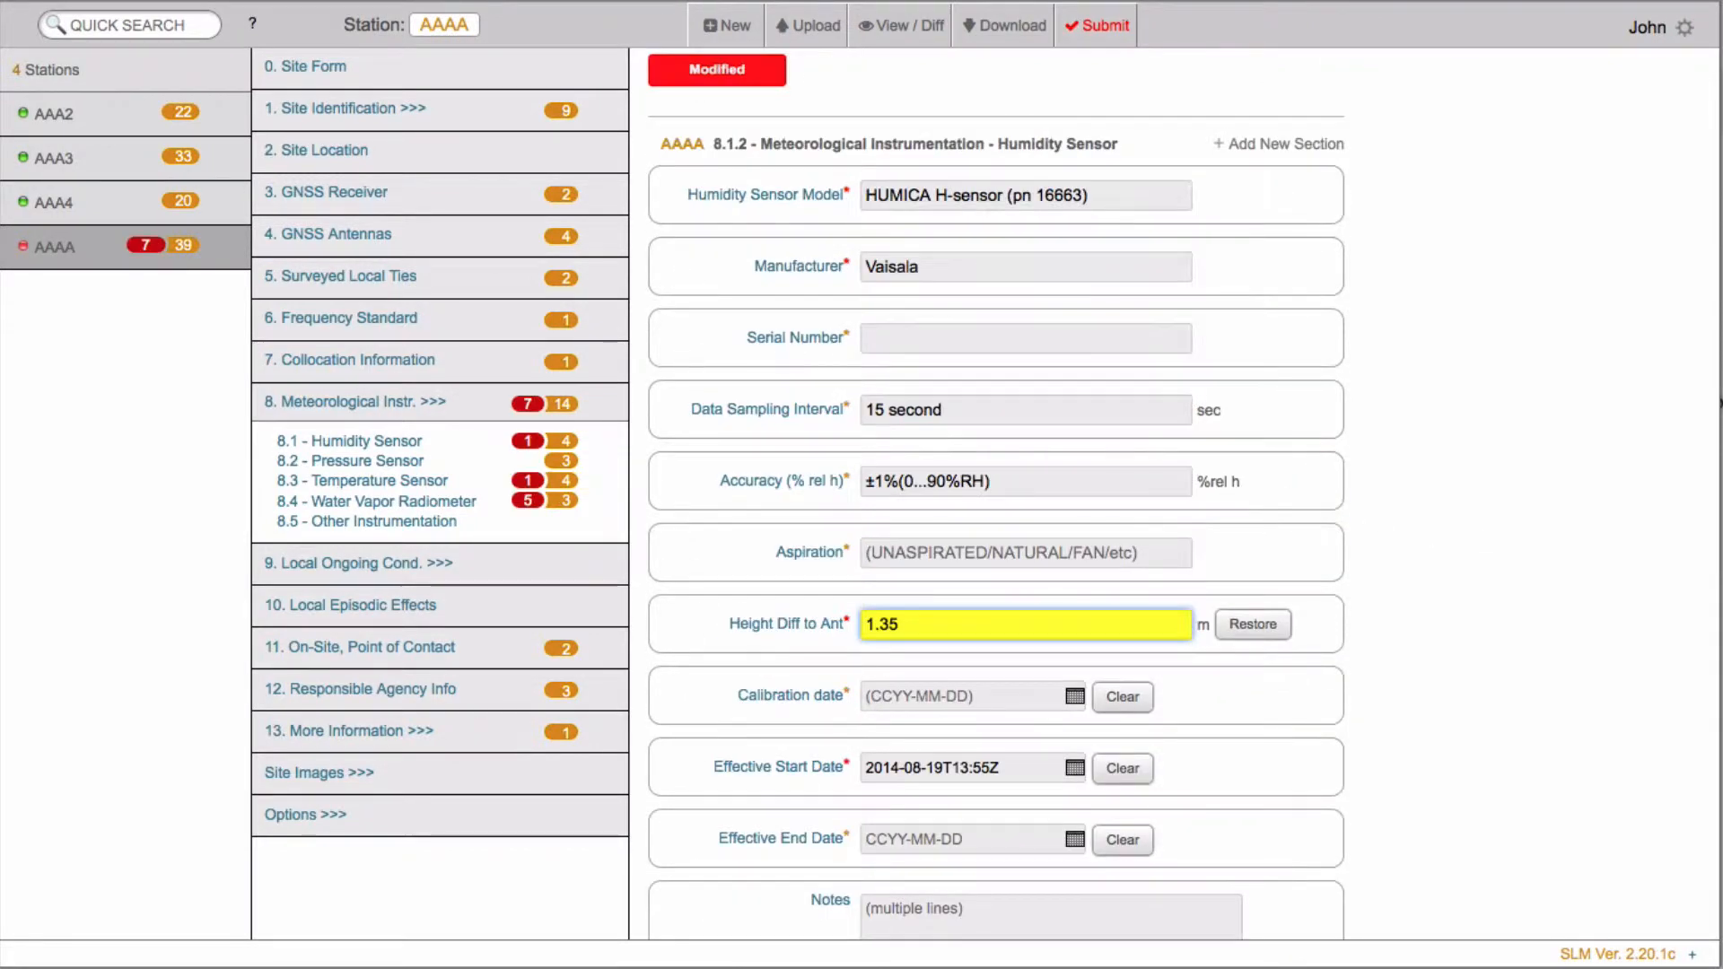
- Save the modified humidity sensor record for station AAAA
key(Tab)
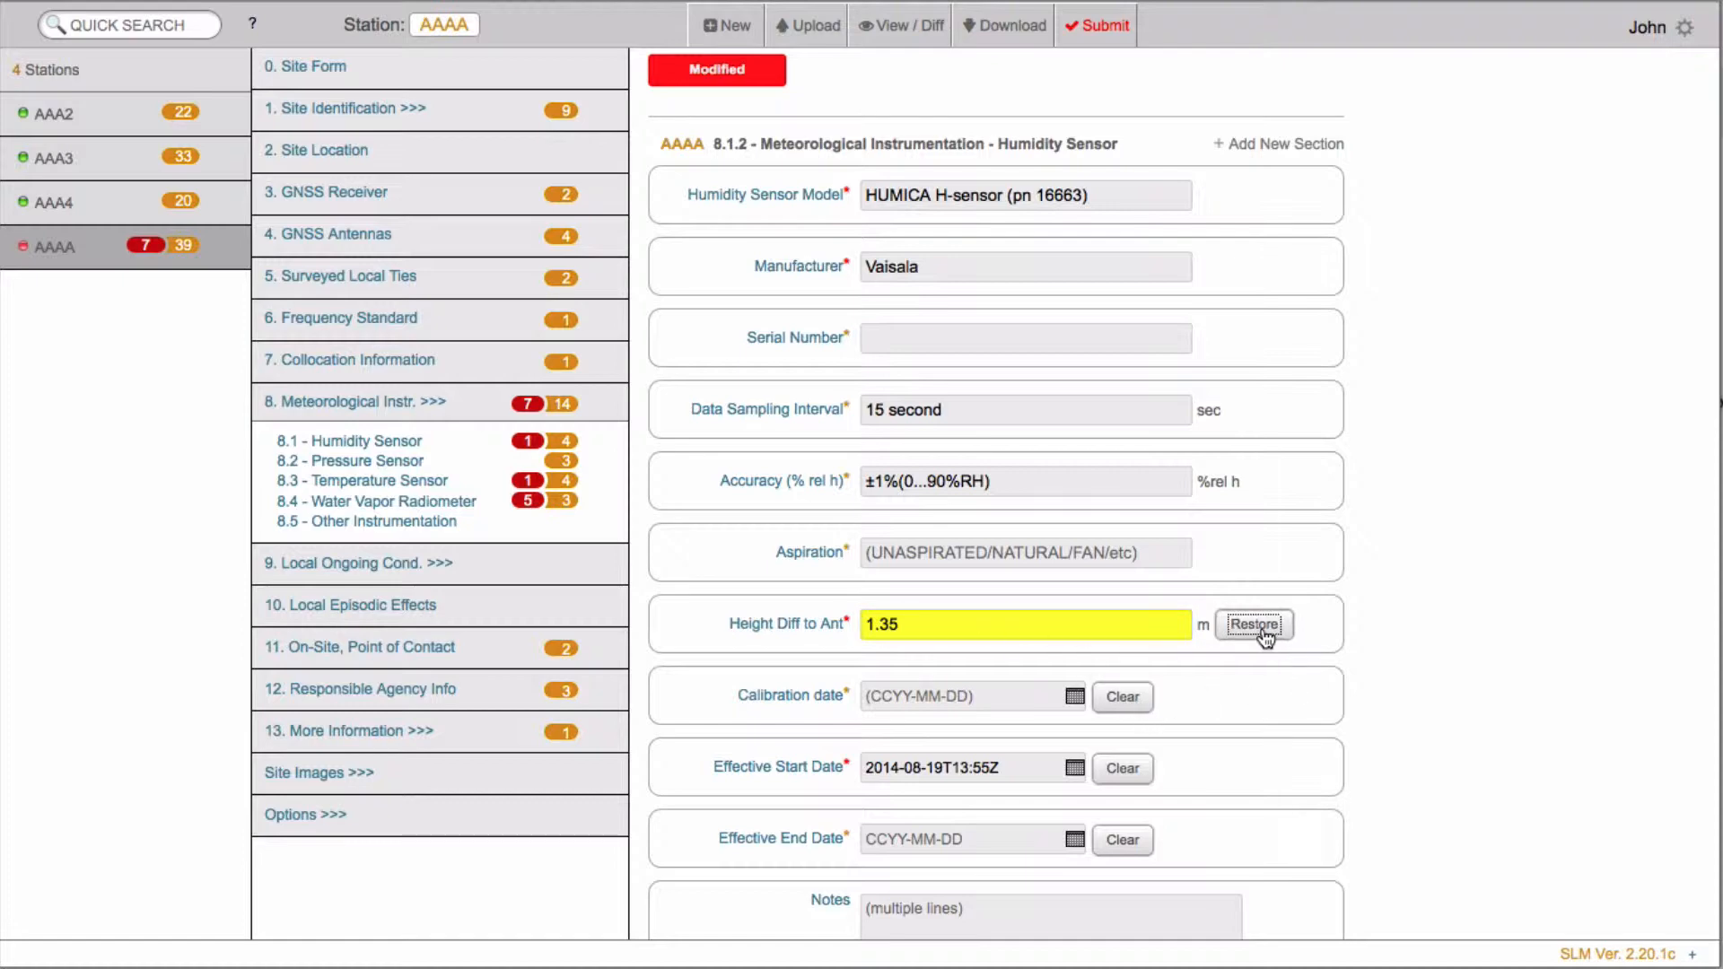
scroll(1294, 747, down, 3)
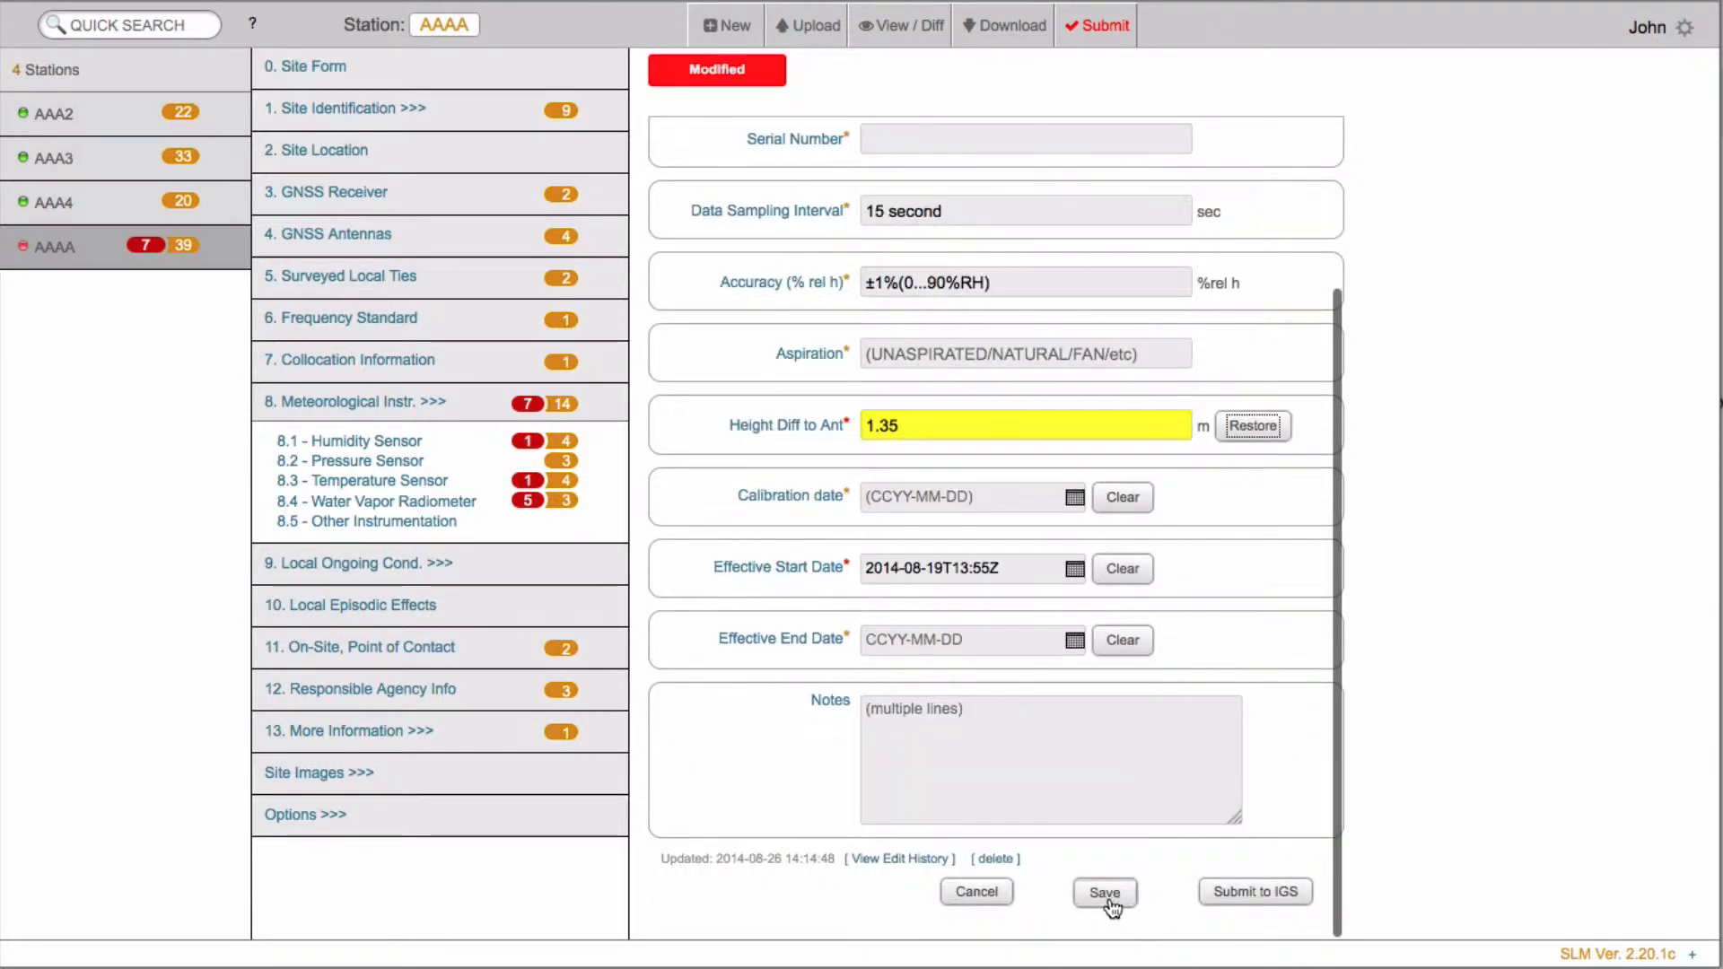
click(1104, 893)
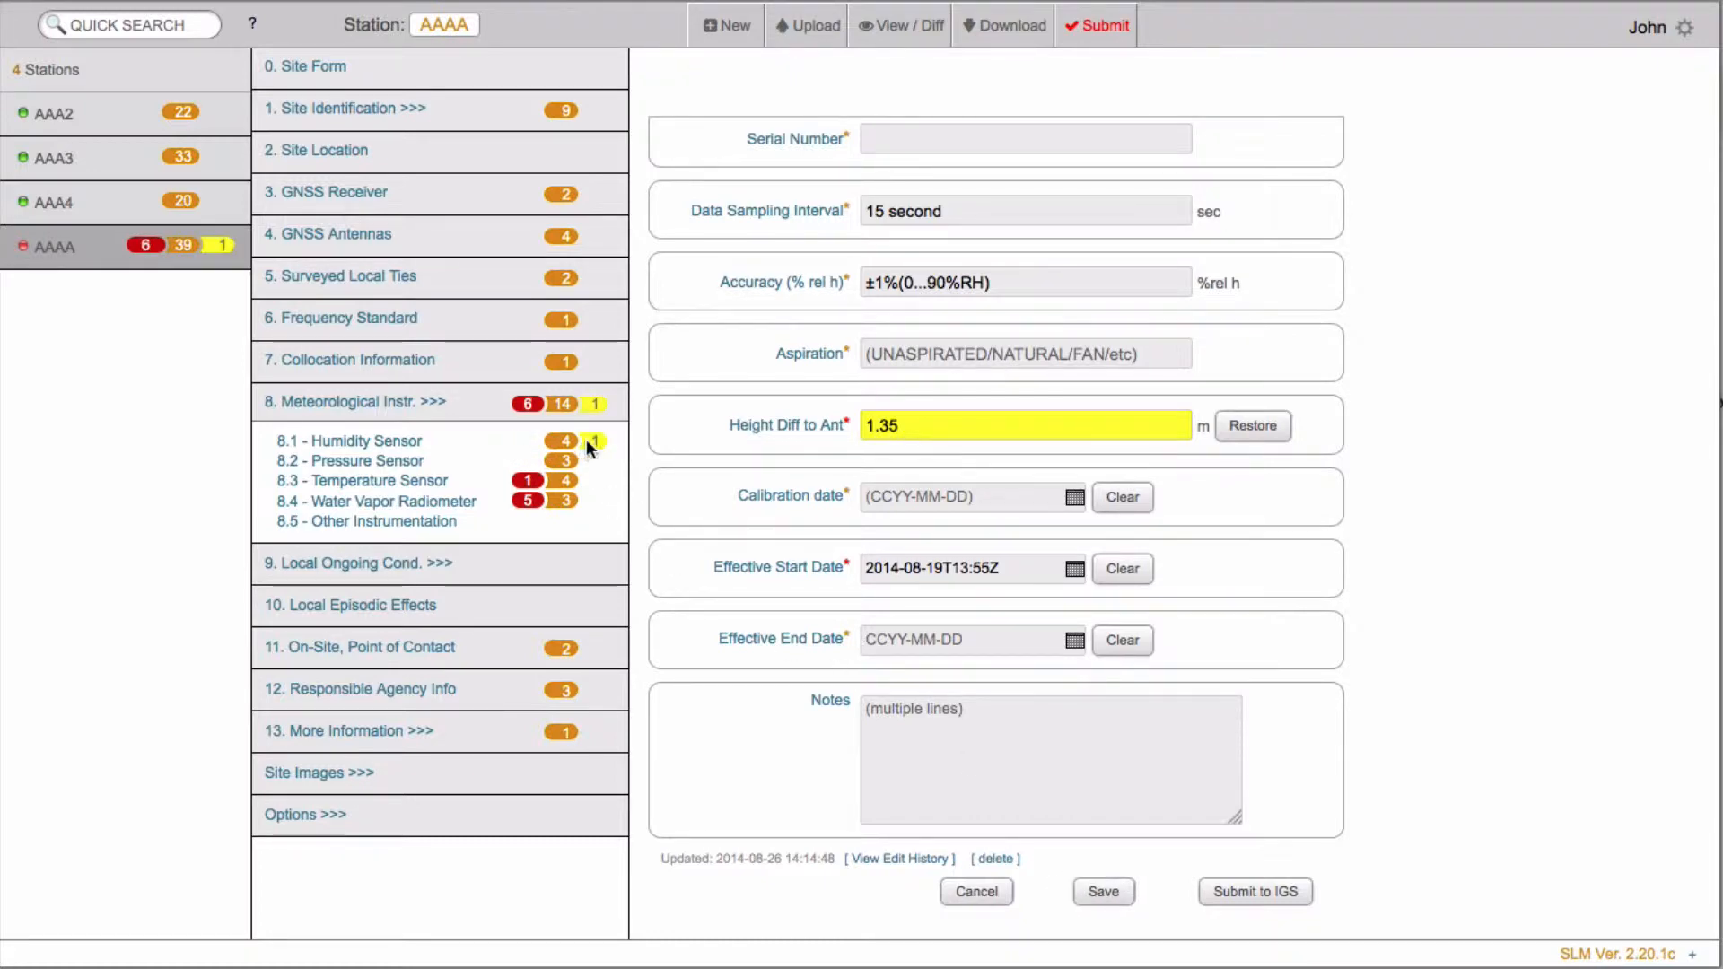
- Set the temperature sensor's height difference to the antenna to 1.35 m and save the record
click(419, 483)
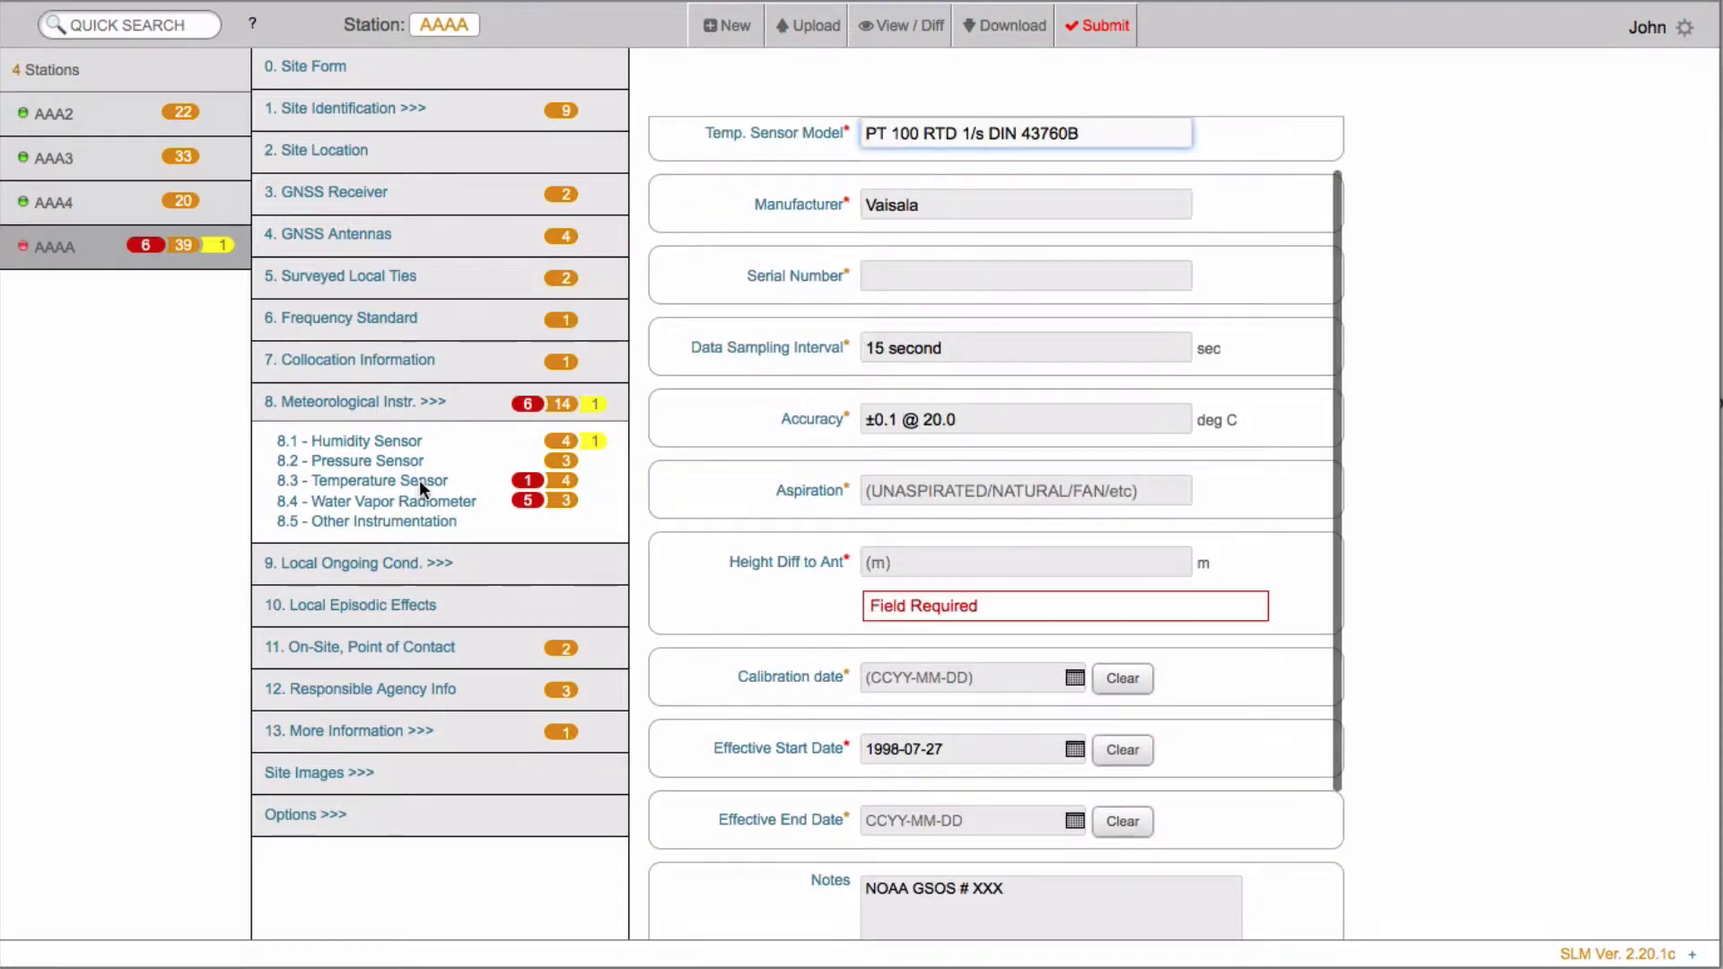
click(968, 560)
text(1)
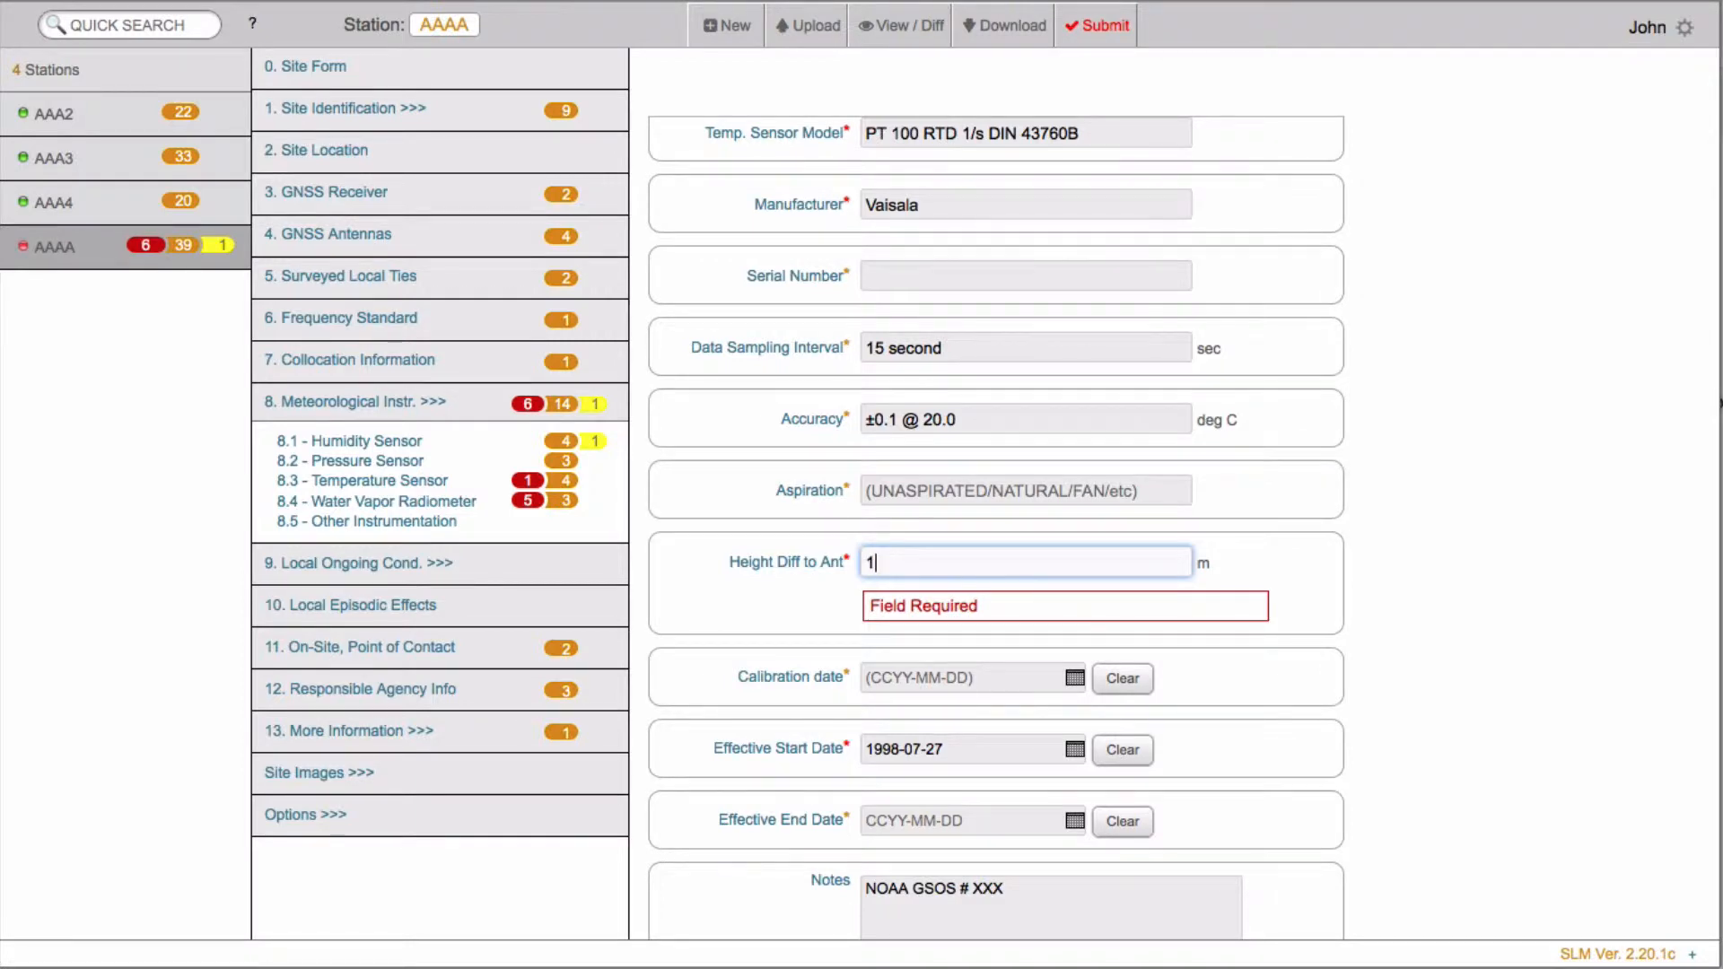
text(.35)
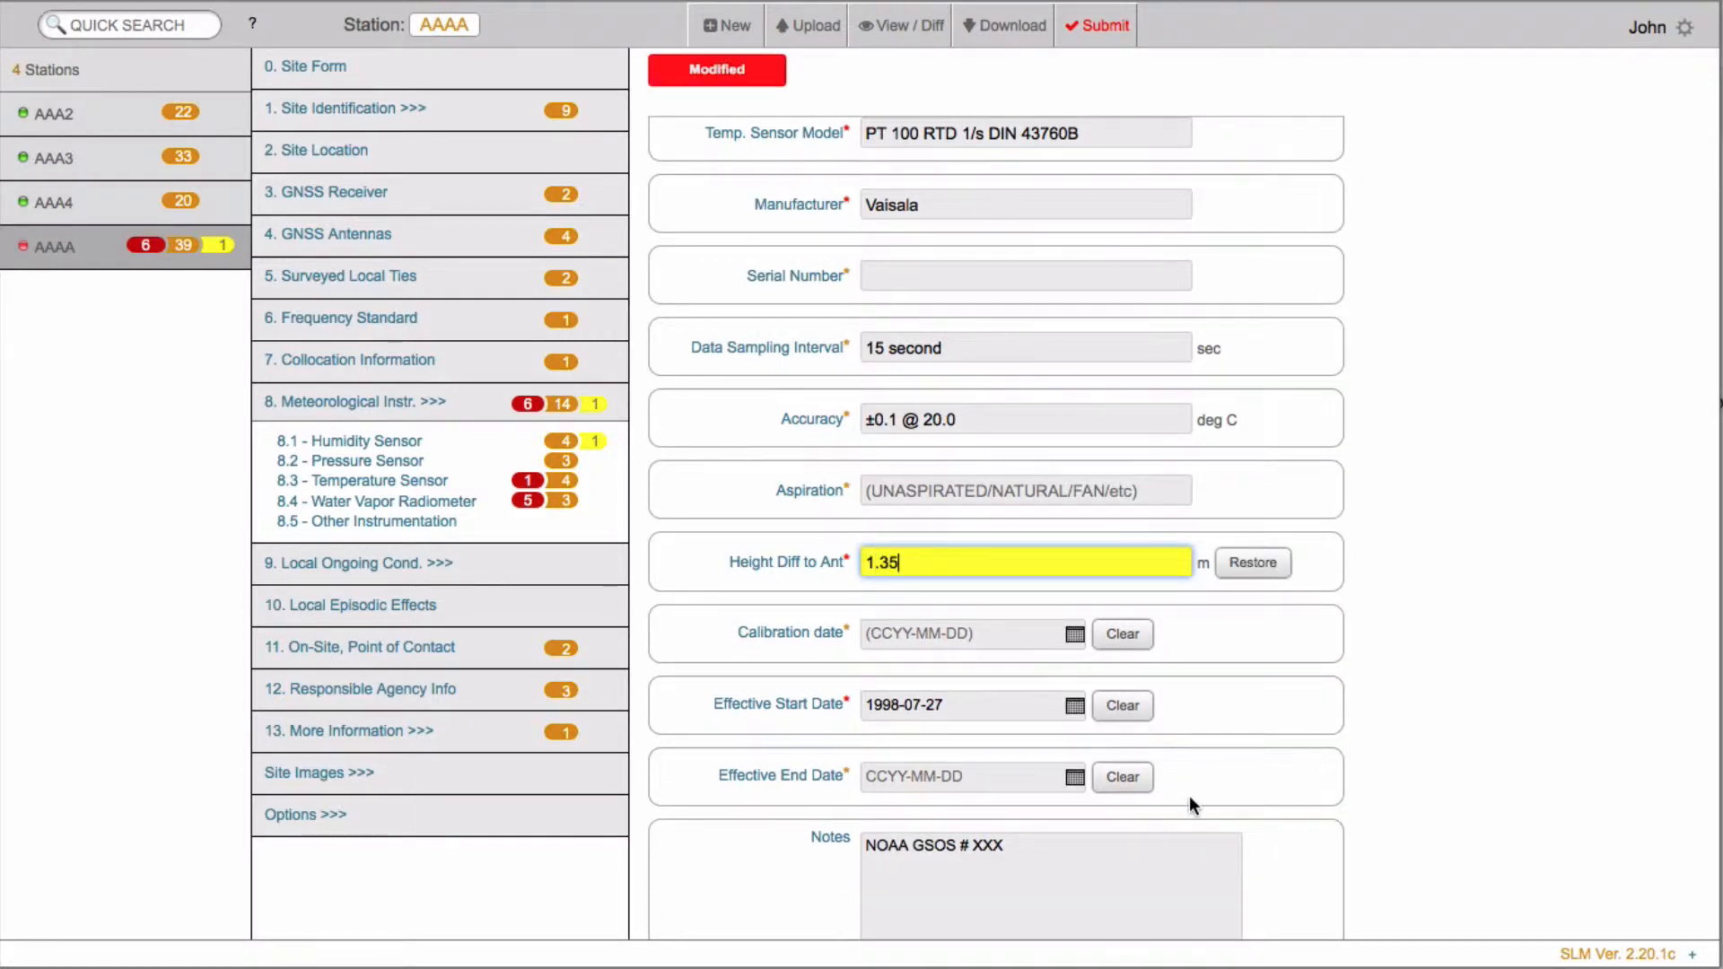
scroll(1188, 796, down, 3)
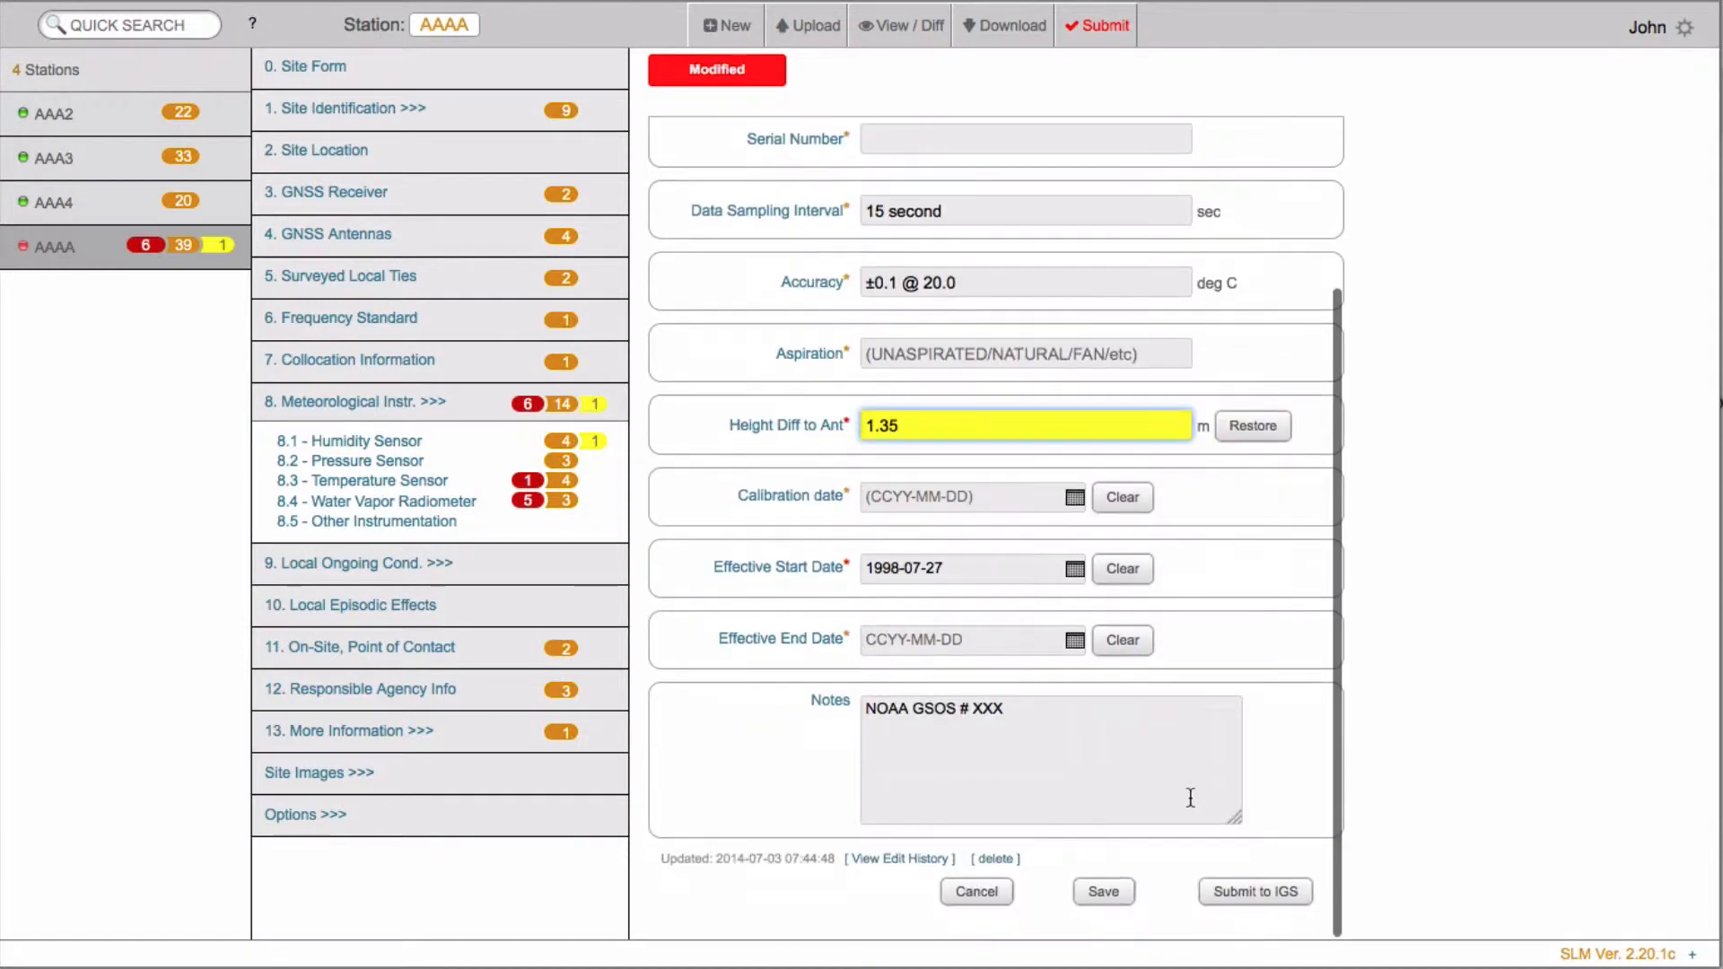
click(1113, 900)
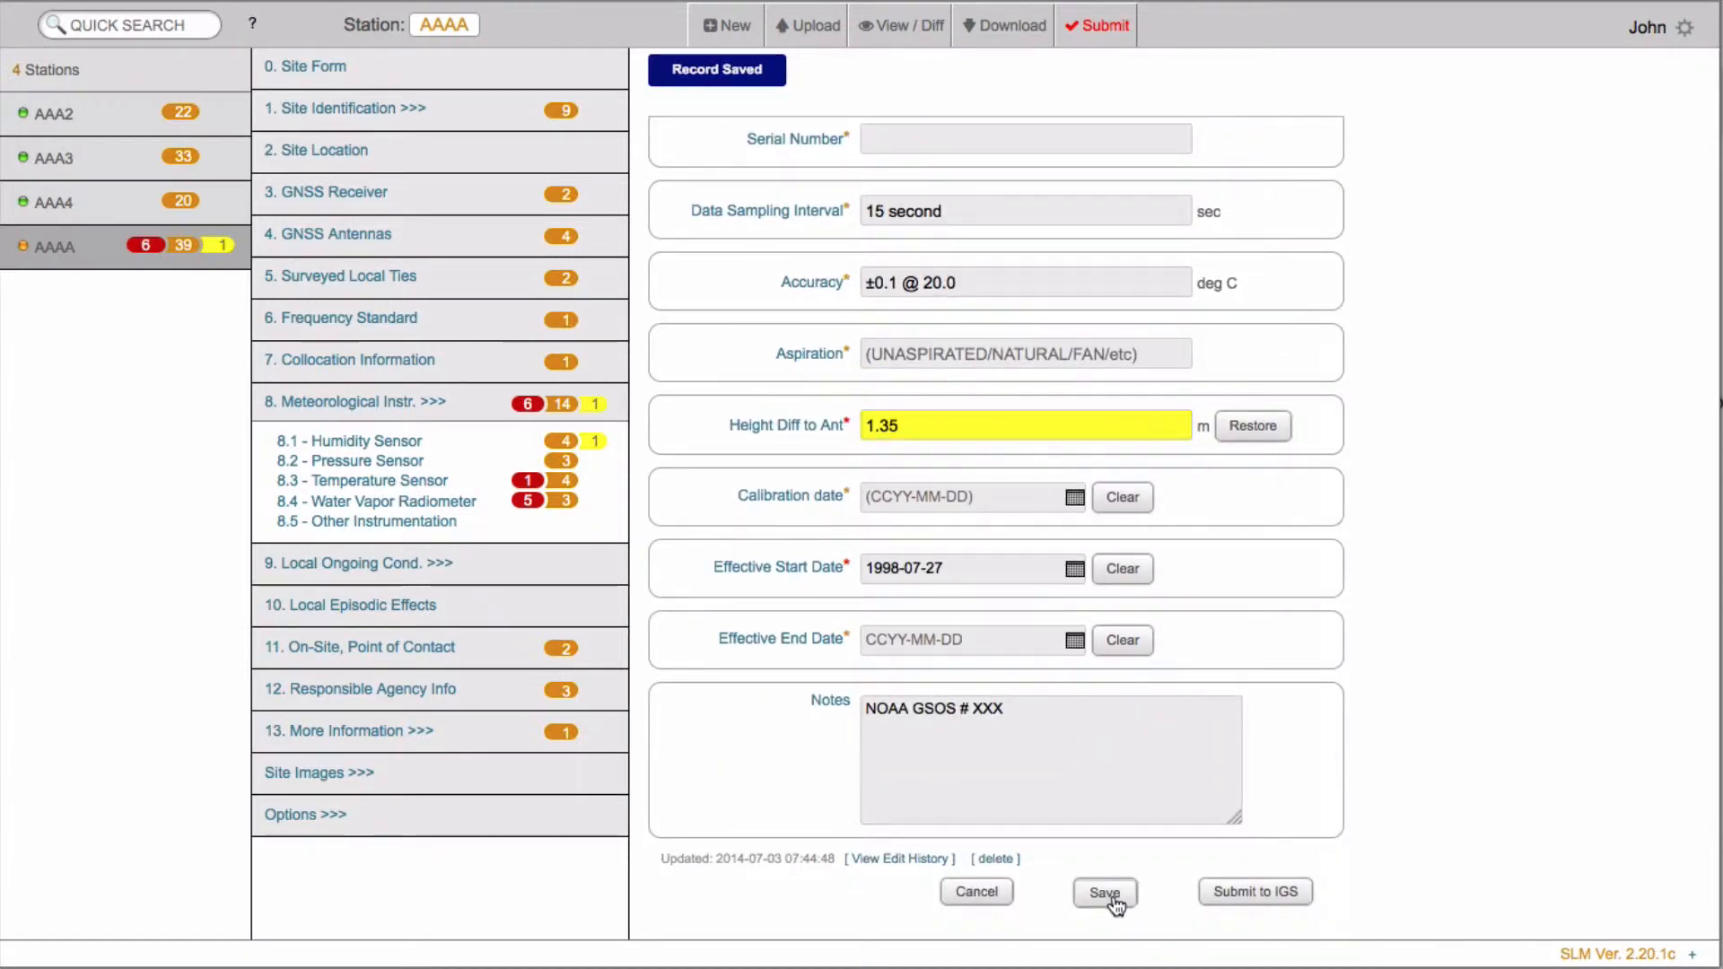
- Review the empty Water Vapor Radiometer record 8.4.1 of station AAAA and delete it
click(370, 500)
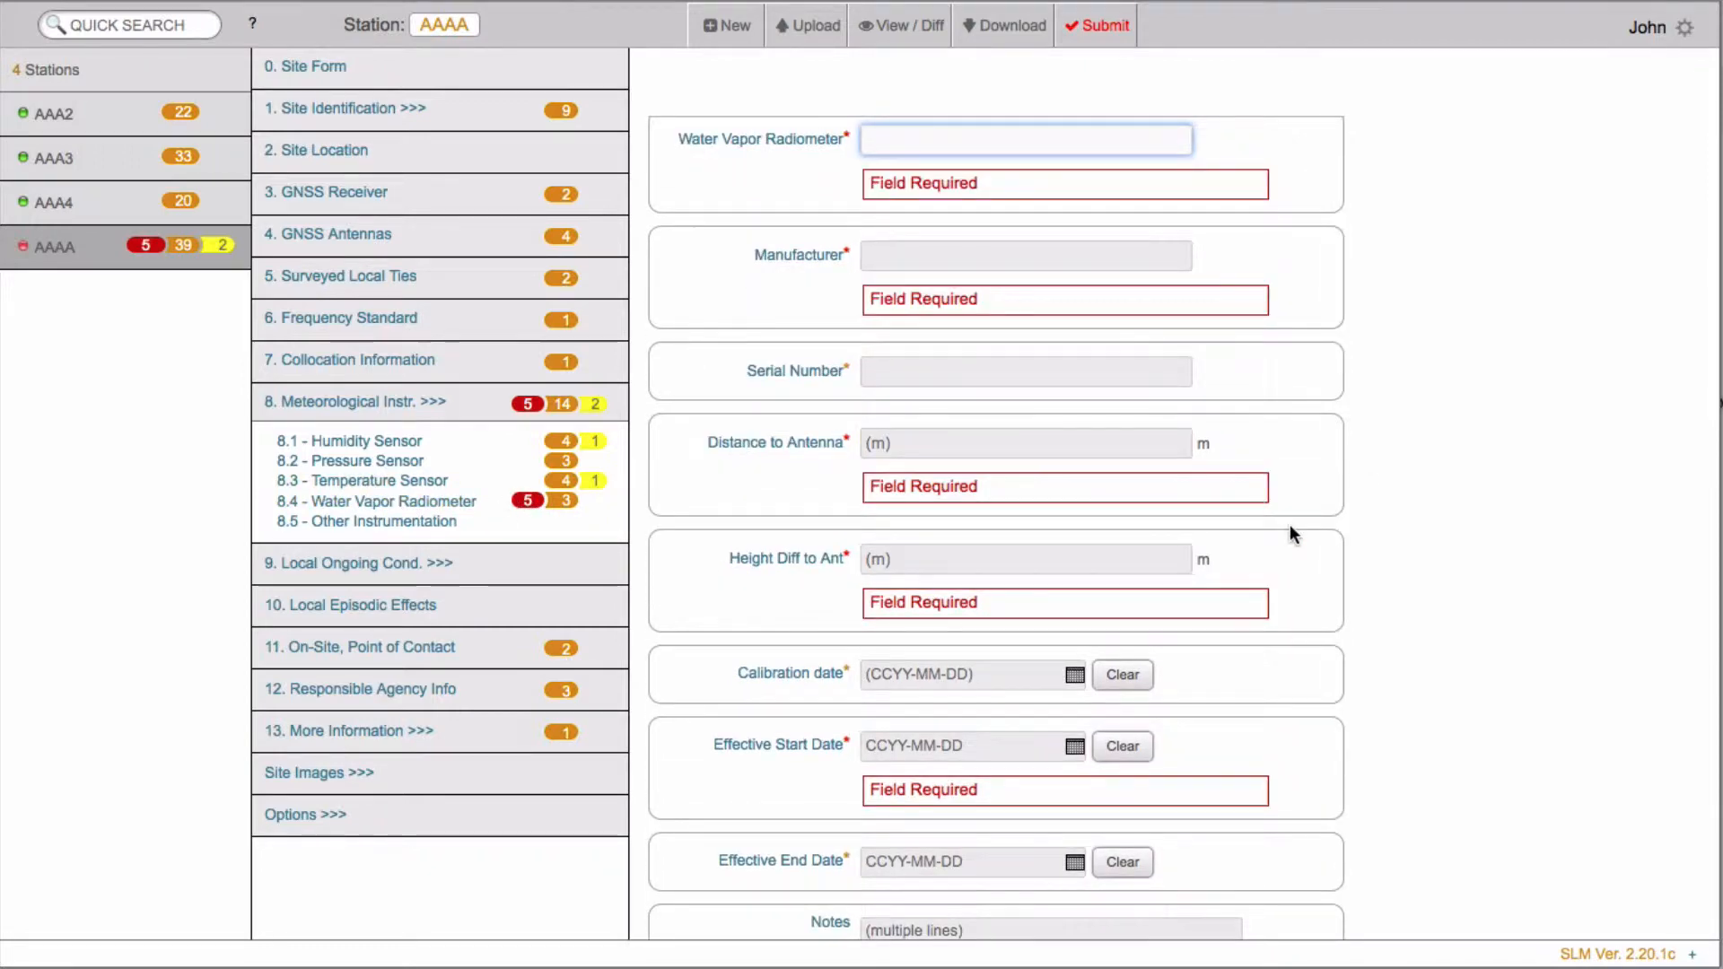
scroll(1290, 531, down, 5)
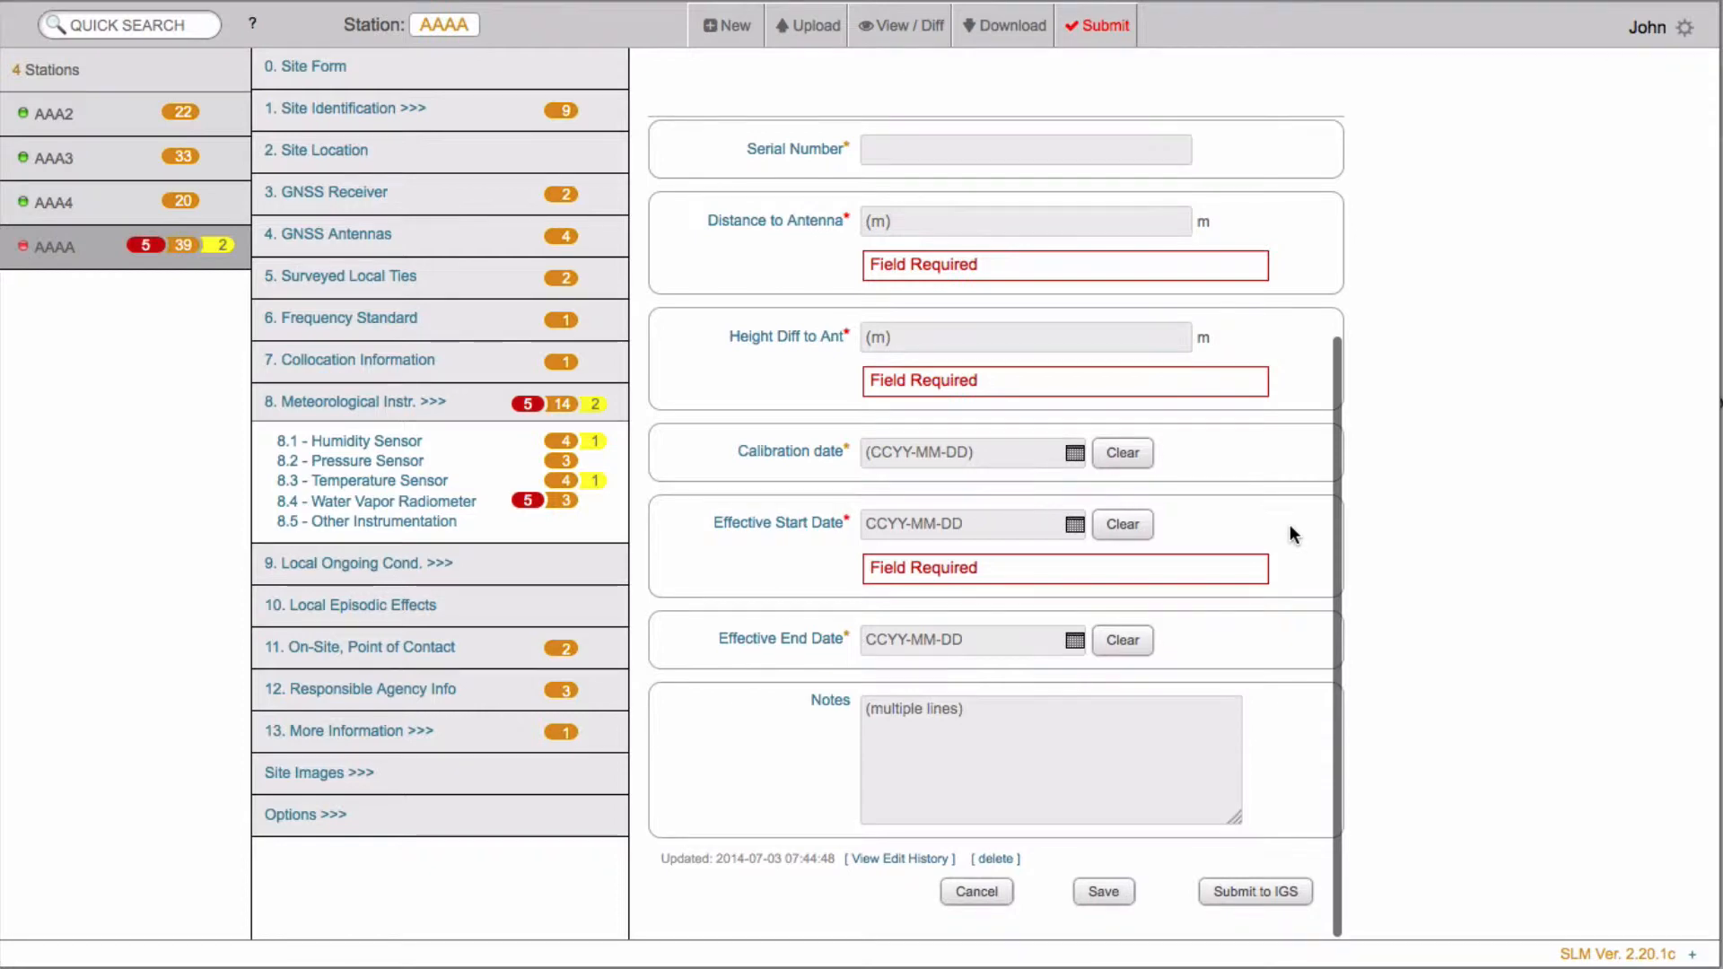
scroll(1289, 533, up, 5)
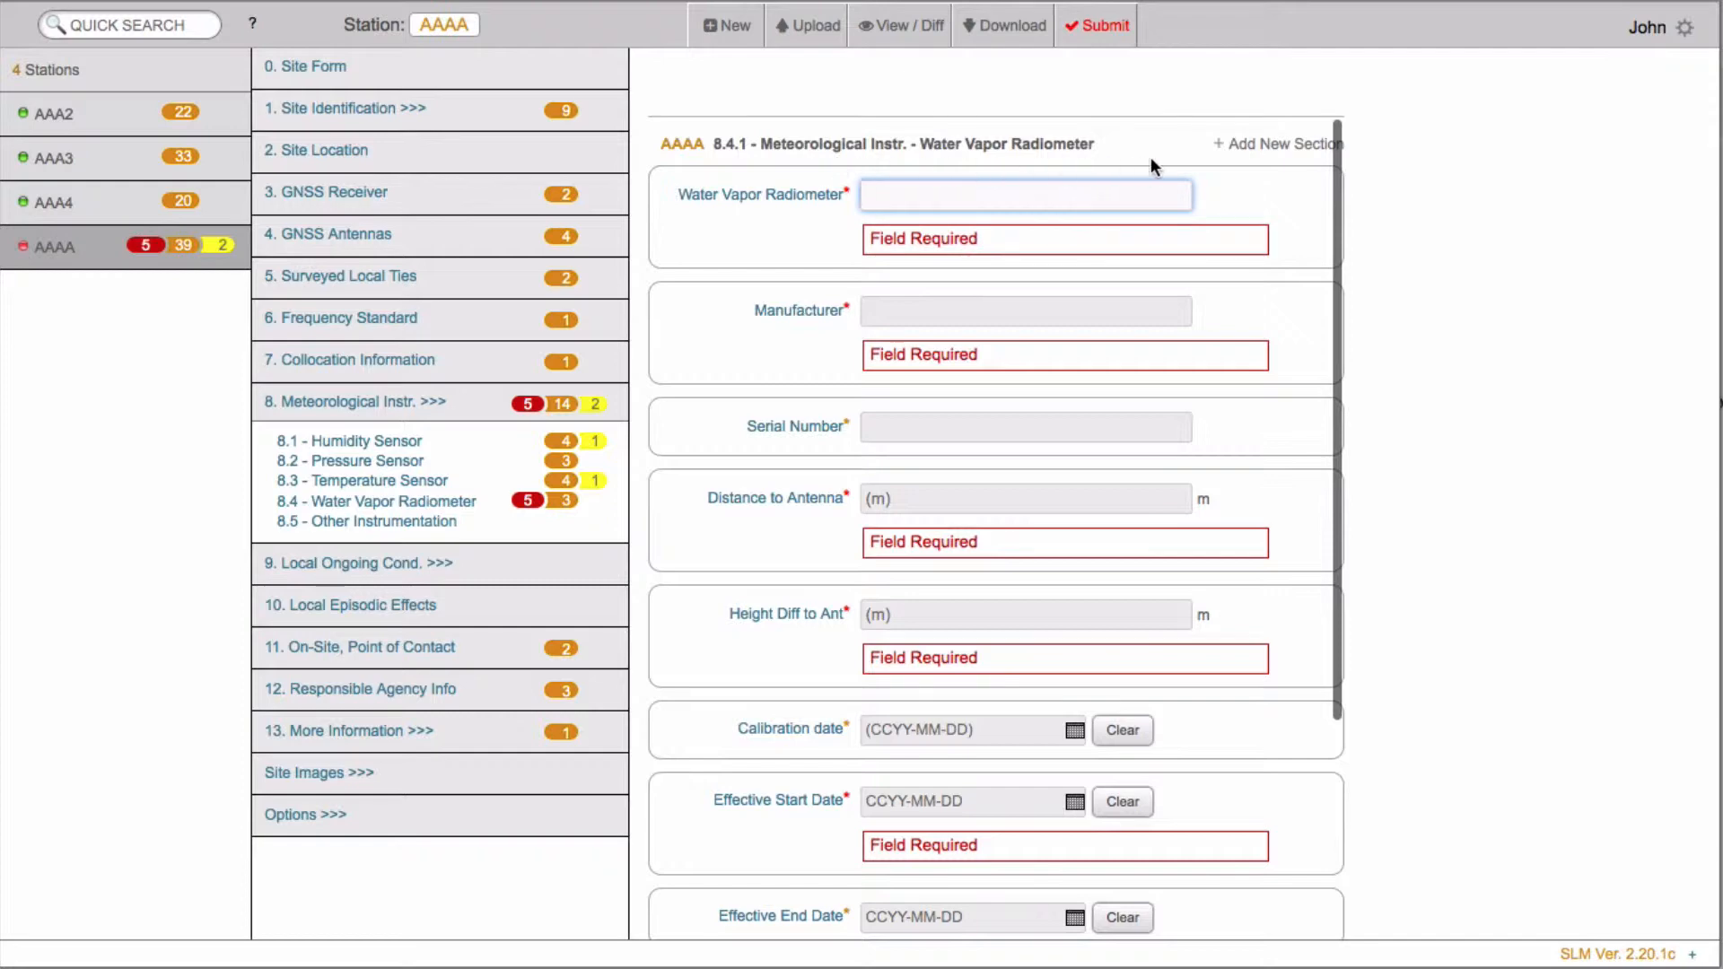
scroll(1271, 184, down, 5)
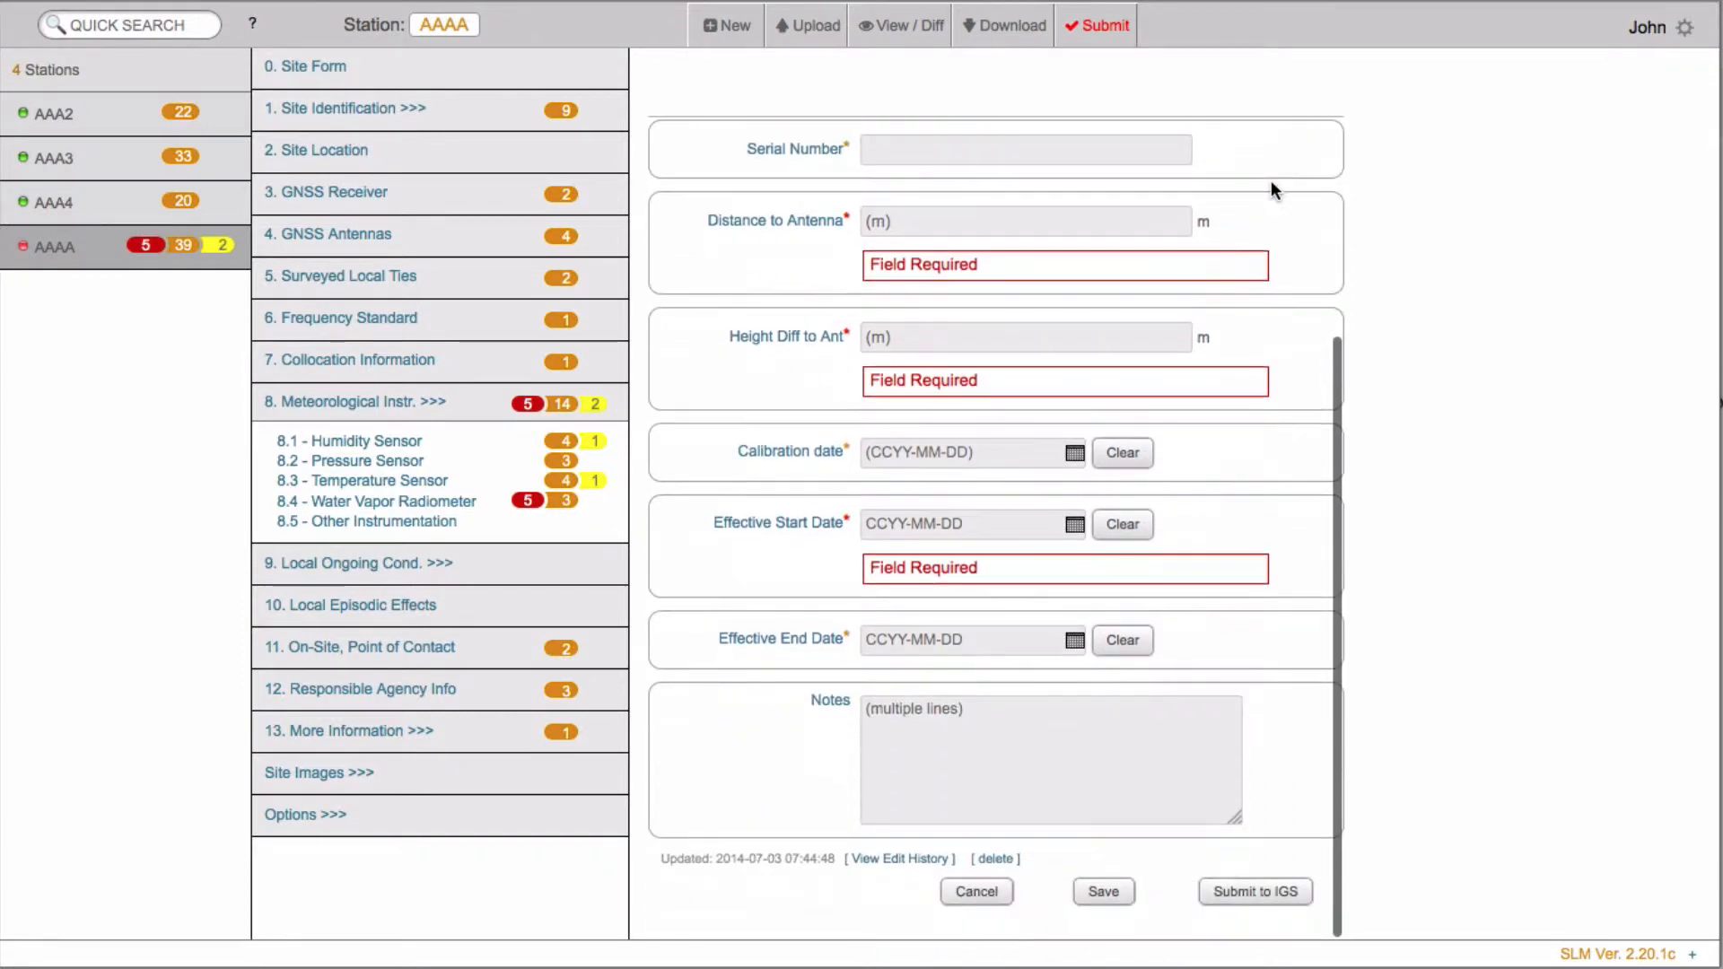
scroll(1271, 184, up, 5)
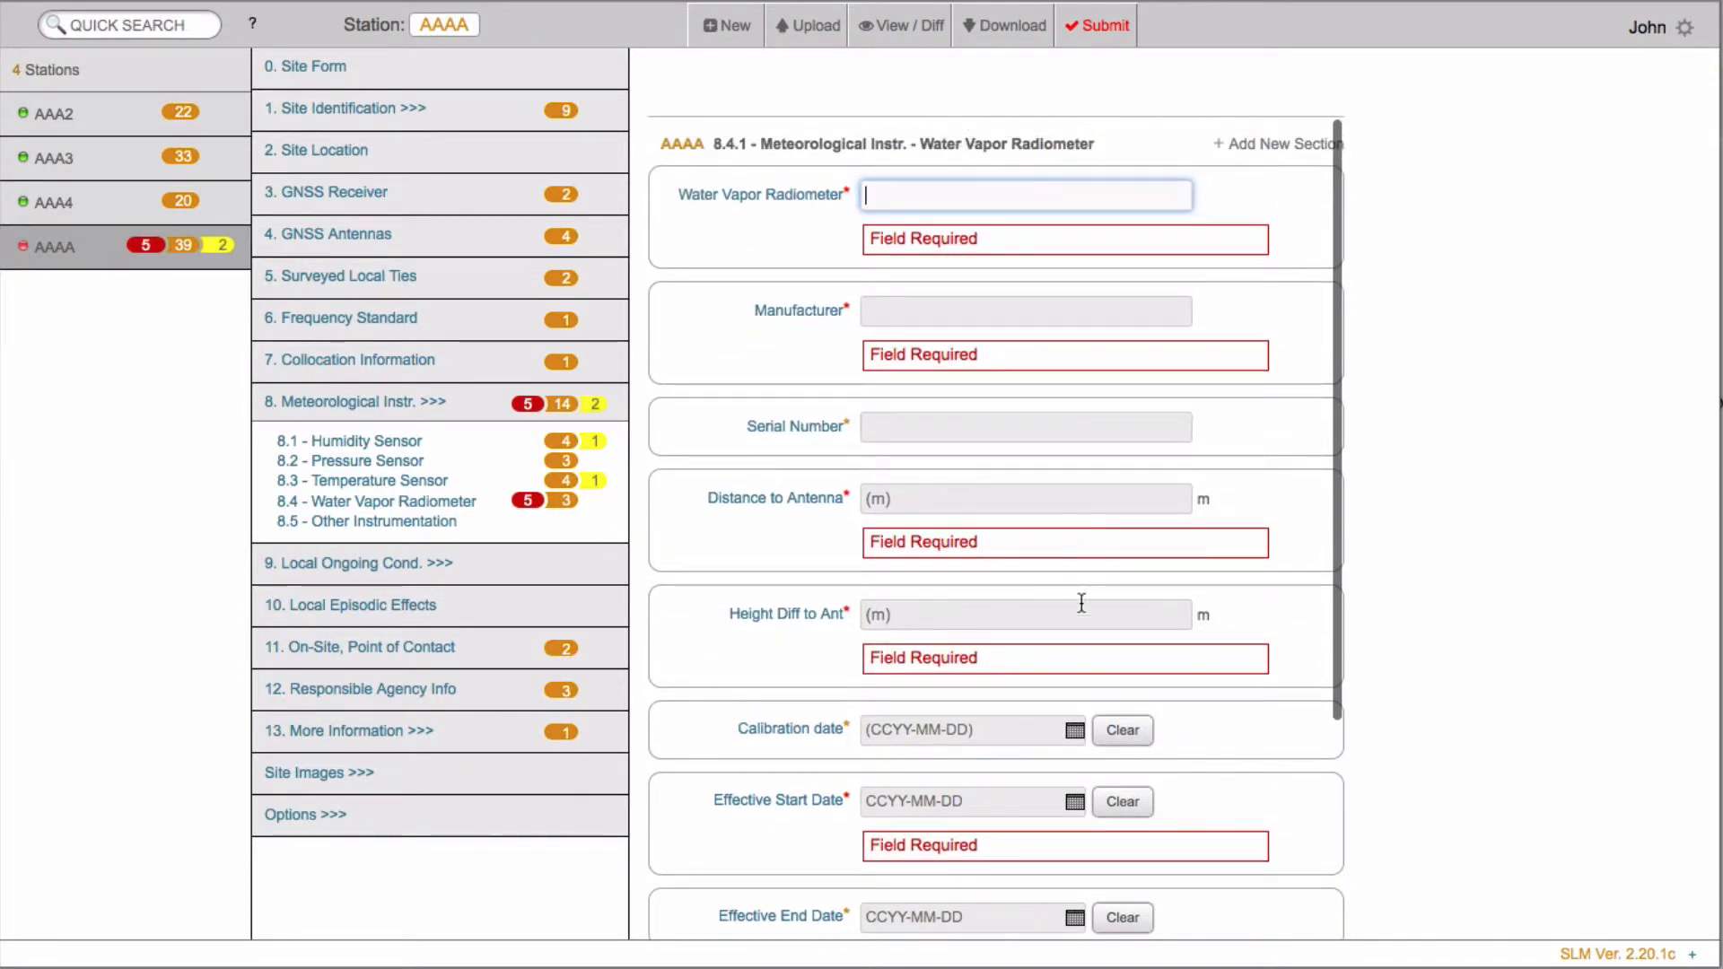
scroll(1282, 323, down, 5)
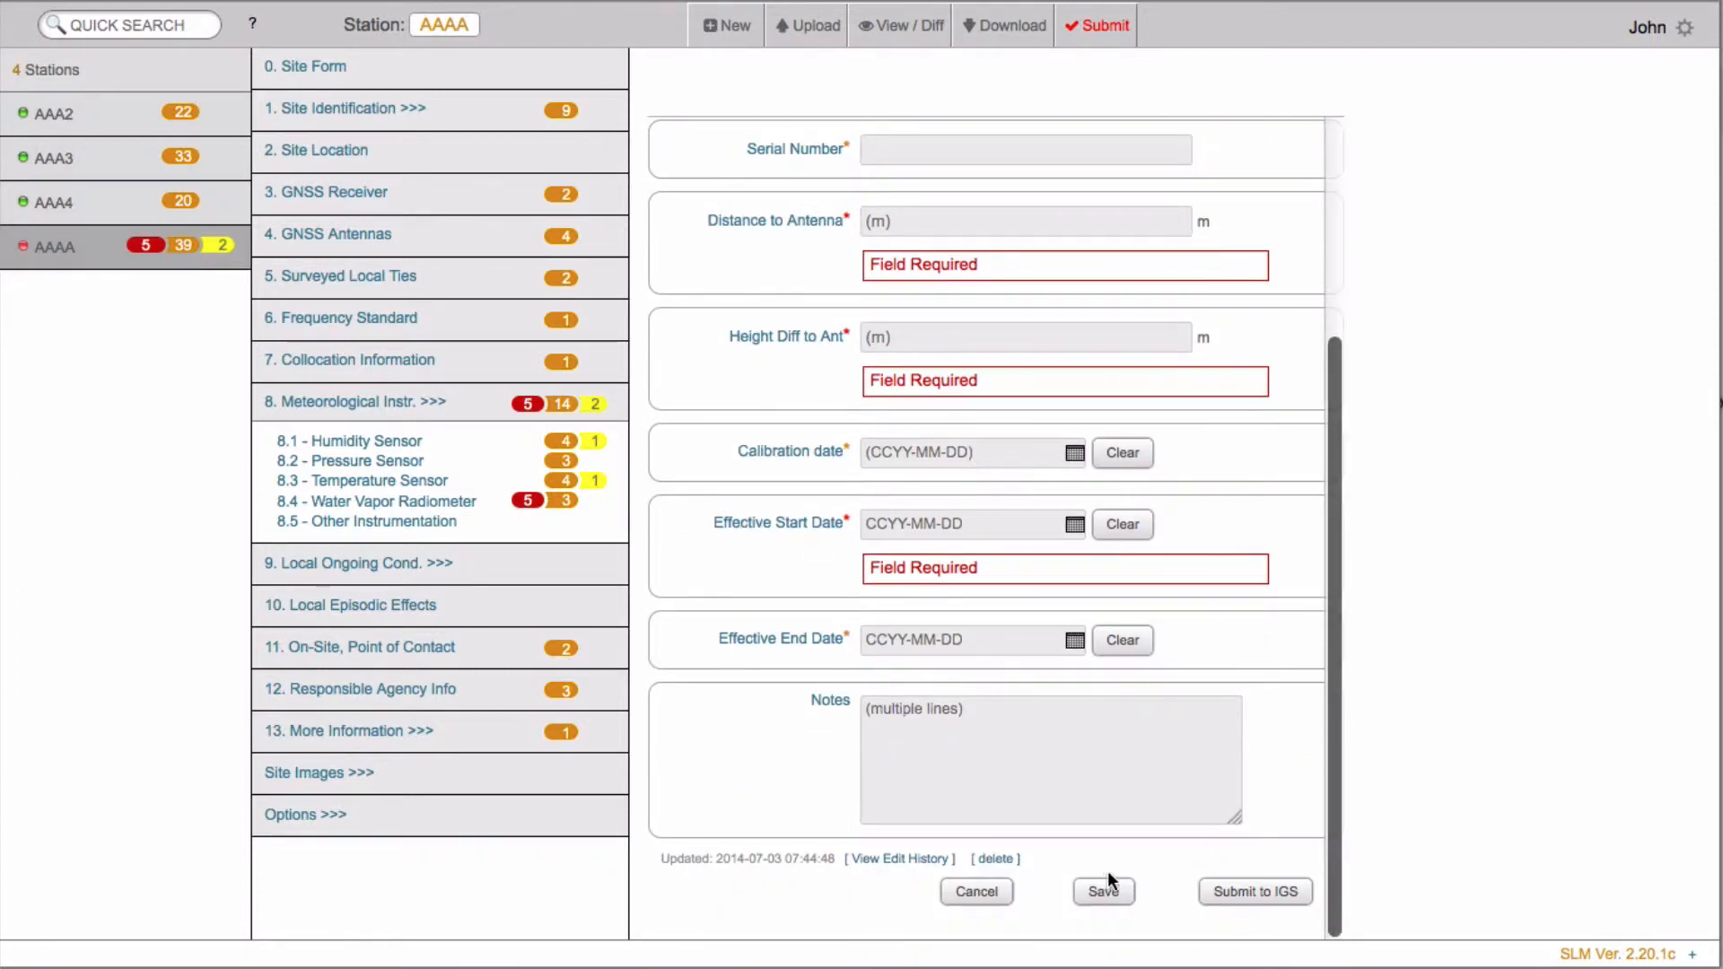
click(994, 859)
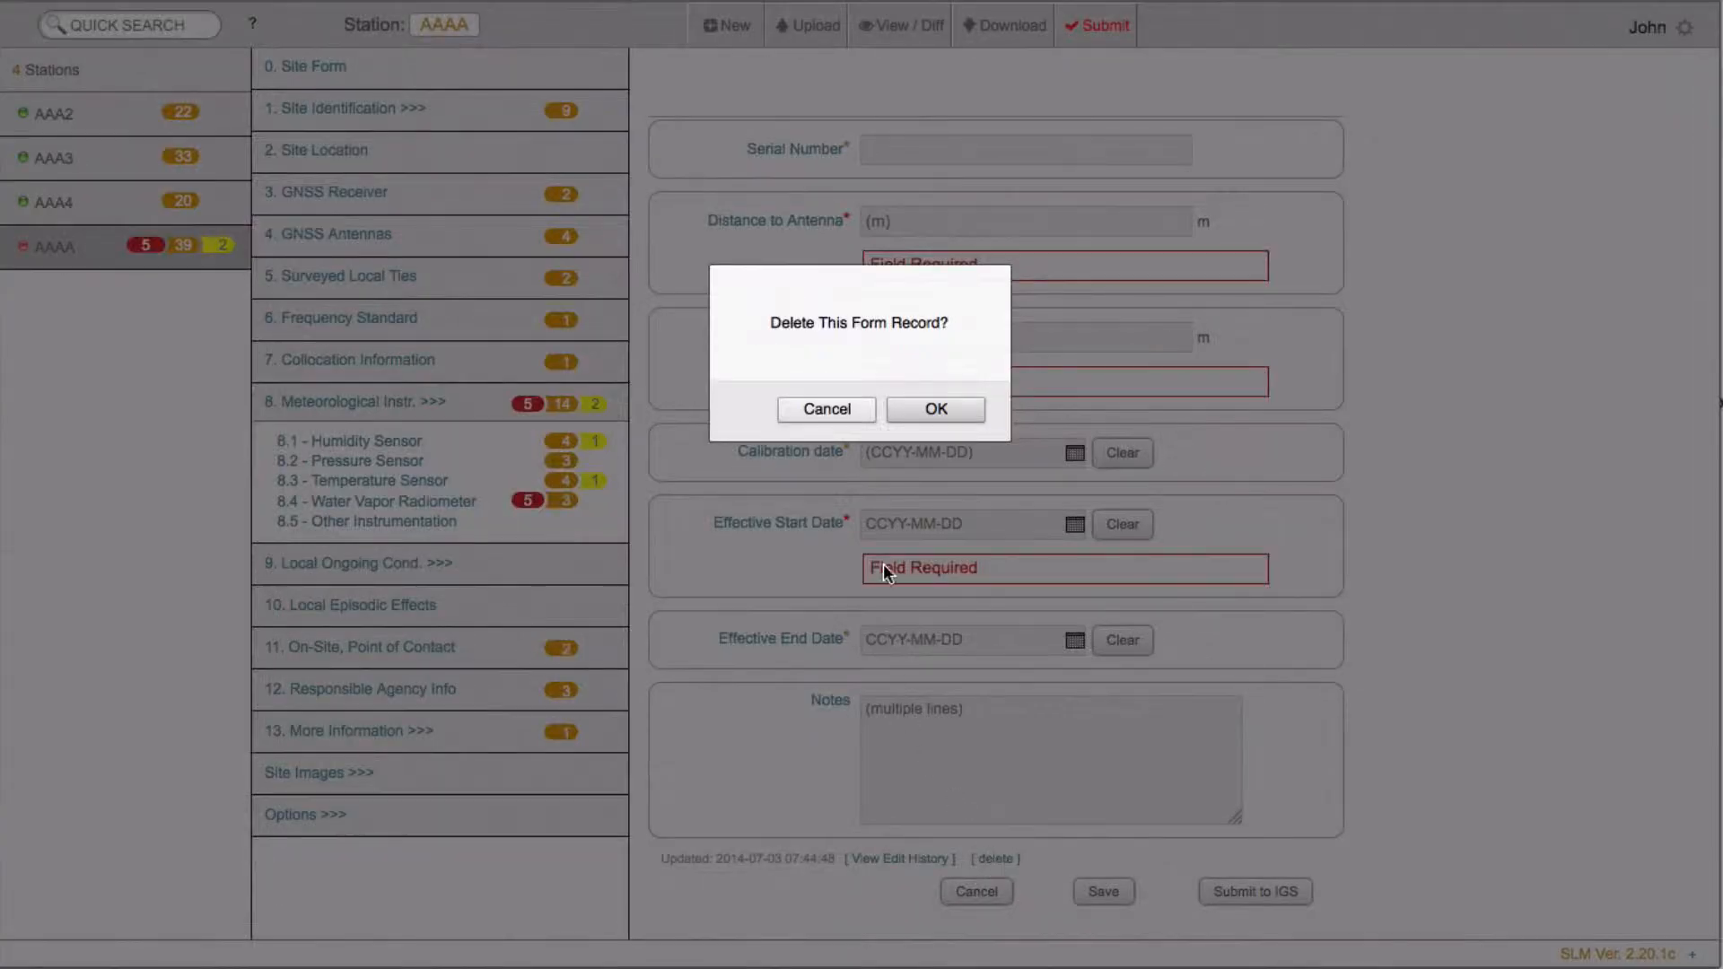
click(940, 411)
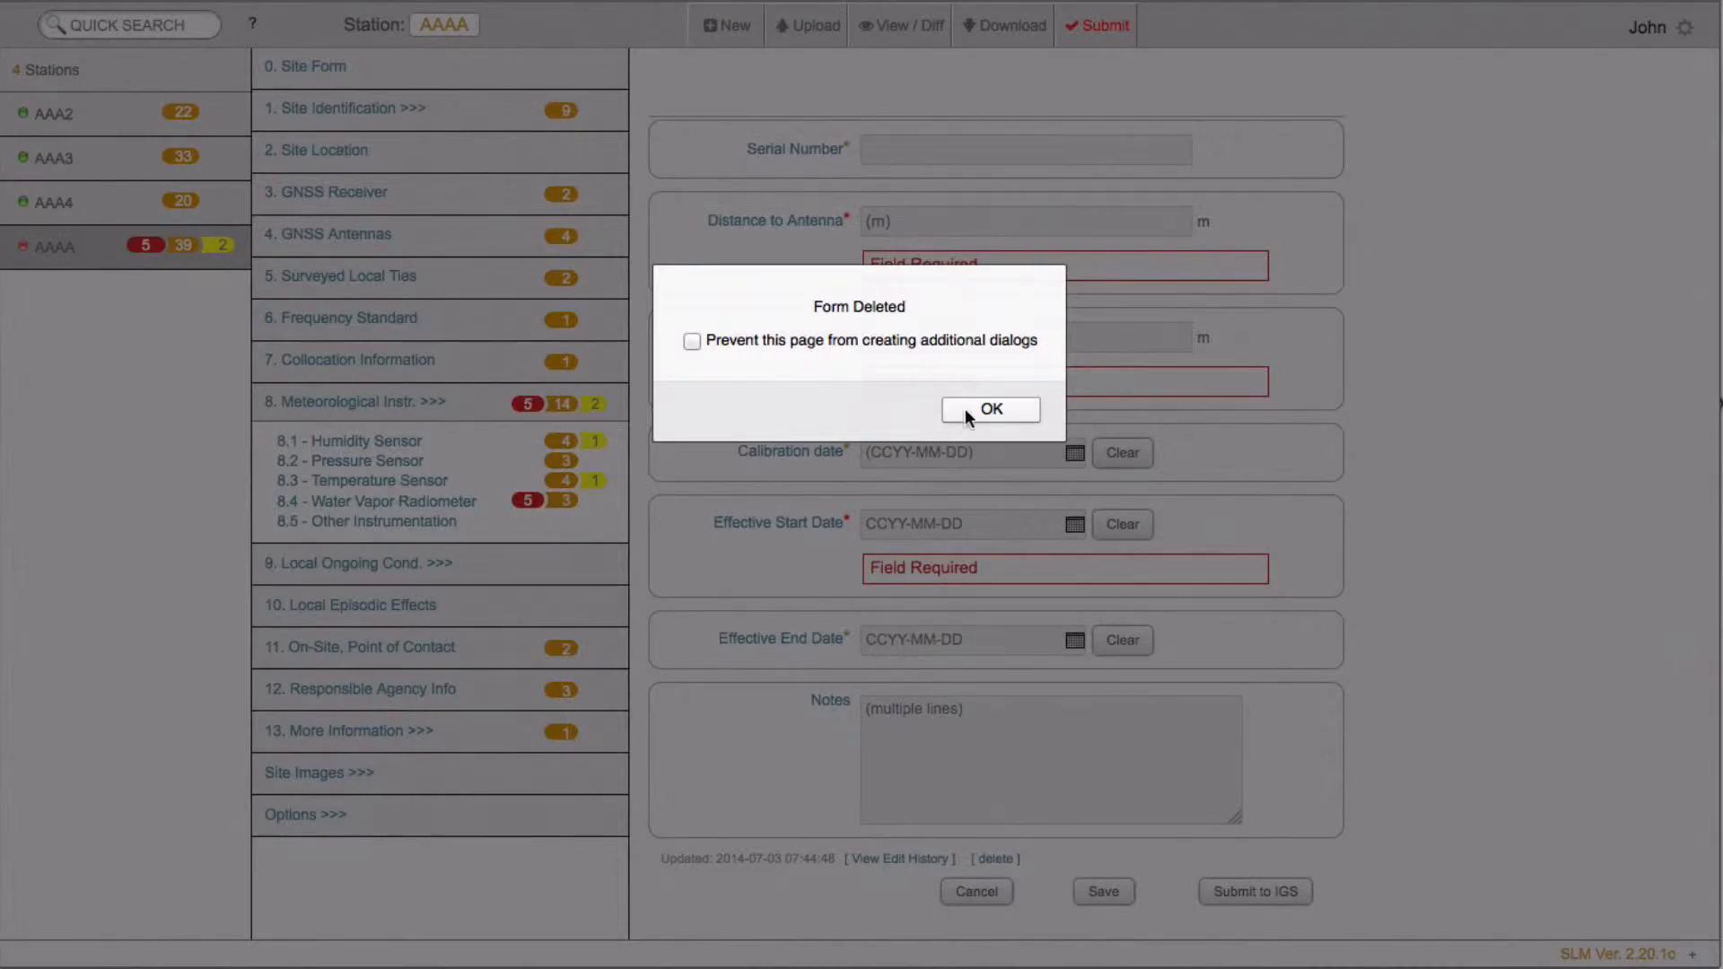
click(974, 408)
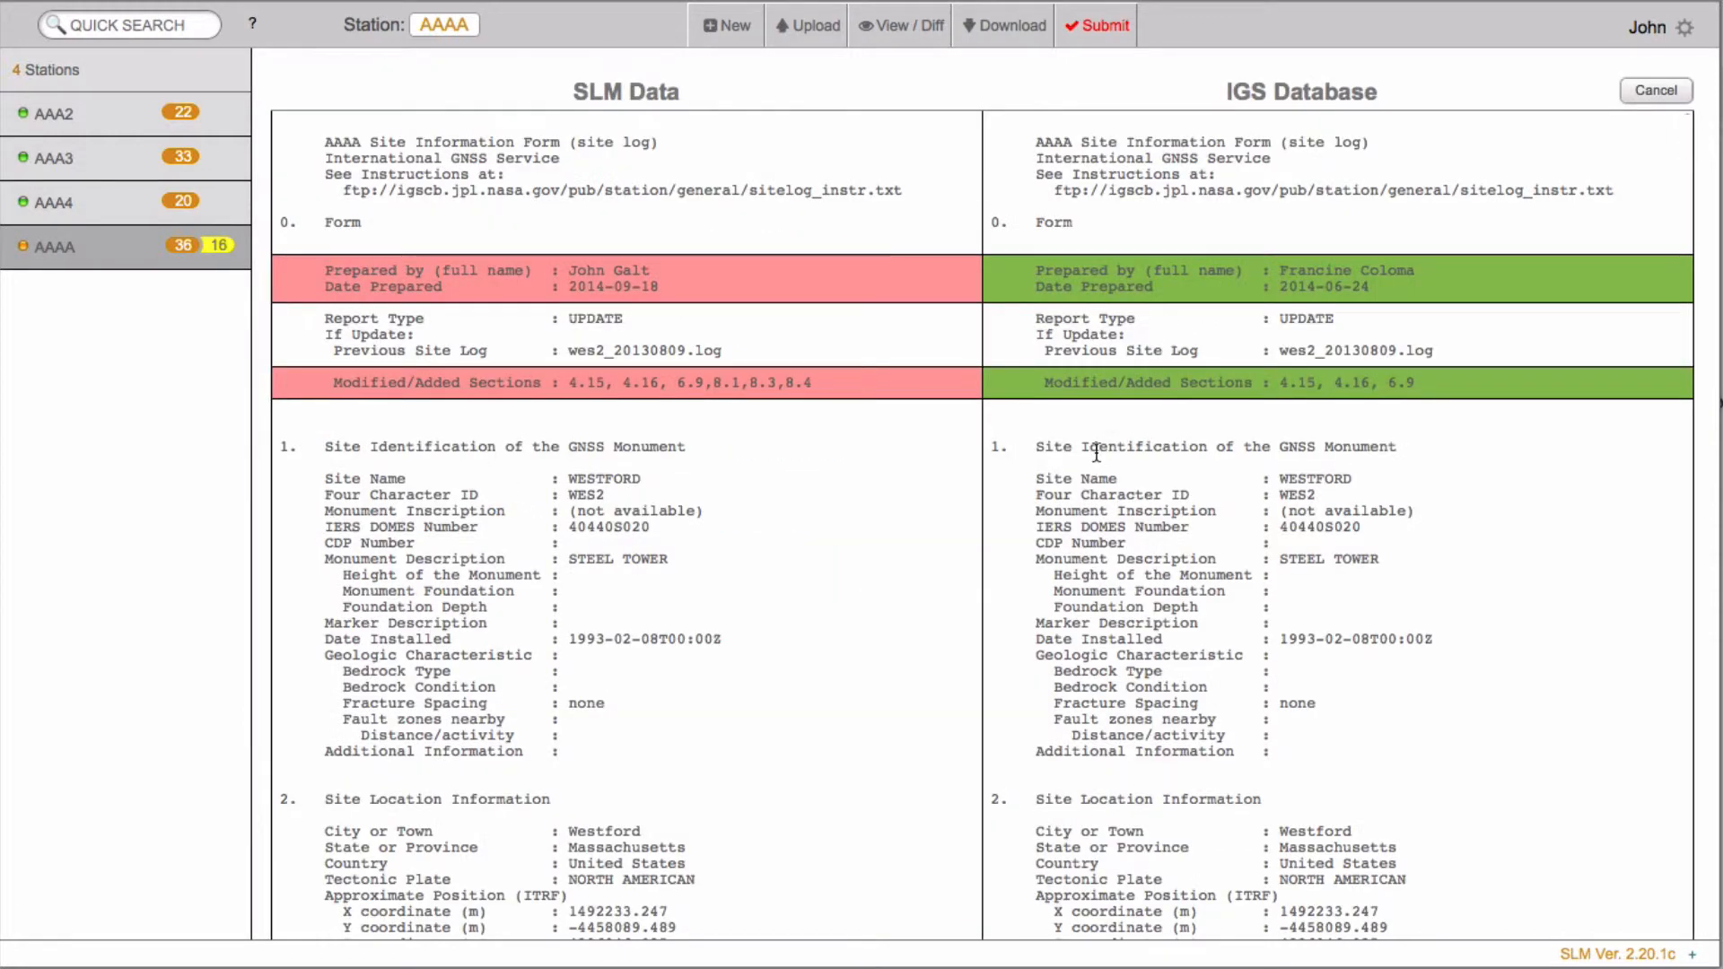
- Compare station AAAA's SLM data with the IGS database version, from the form section to the water vapor radiometer entries
scroll(1099, 446, down, 10)
scroll(1097, 451, down, 10)
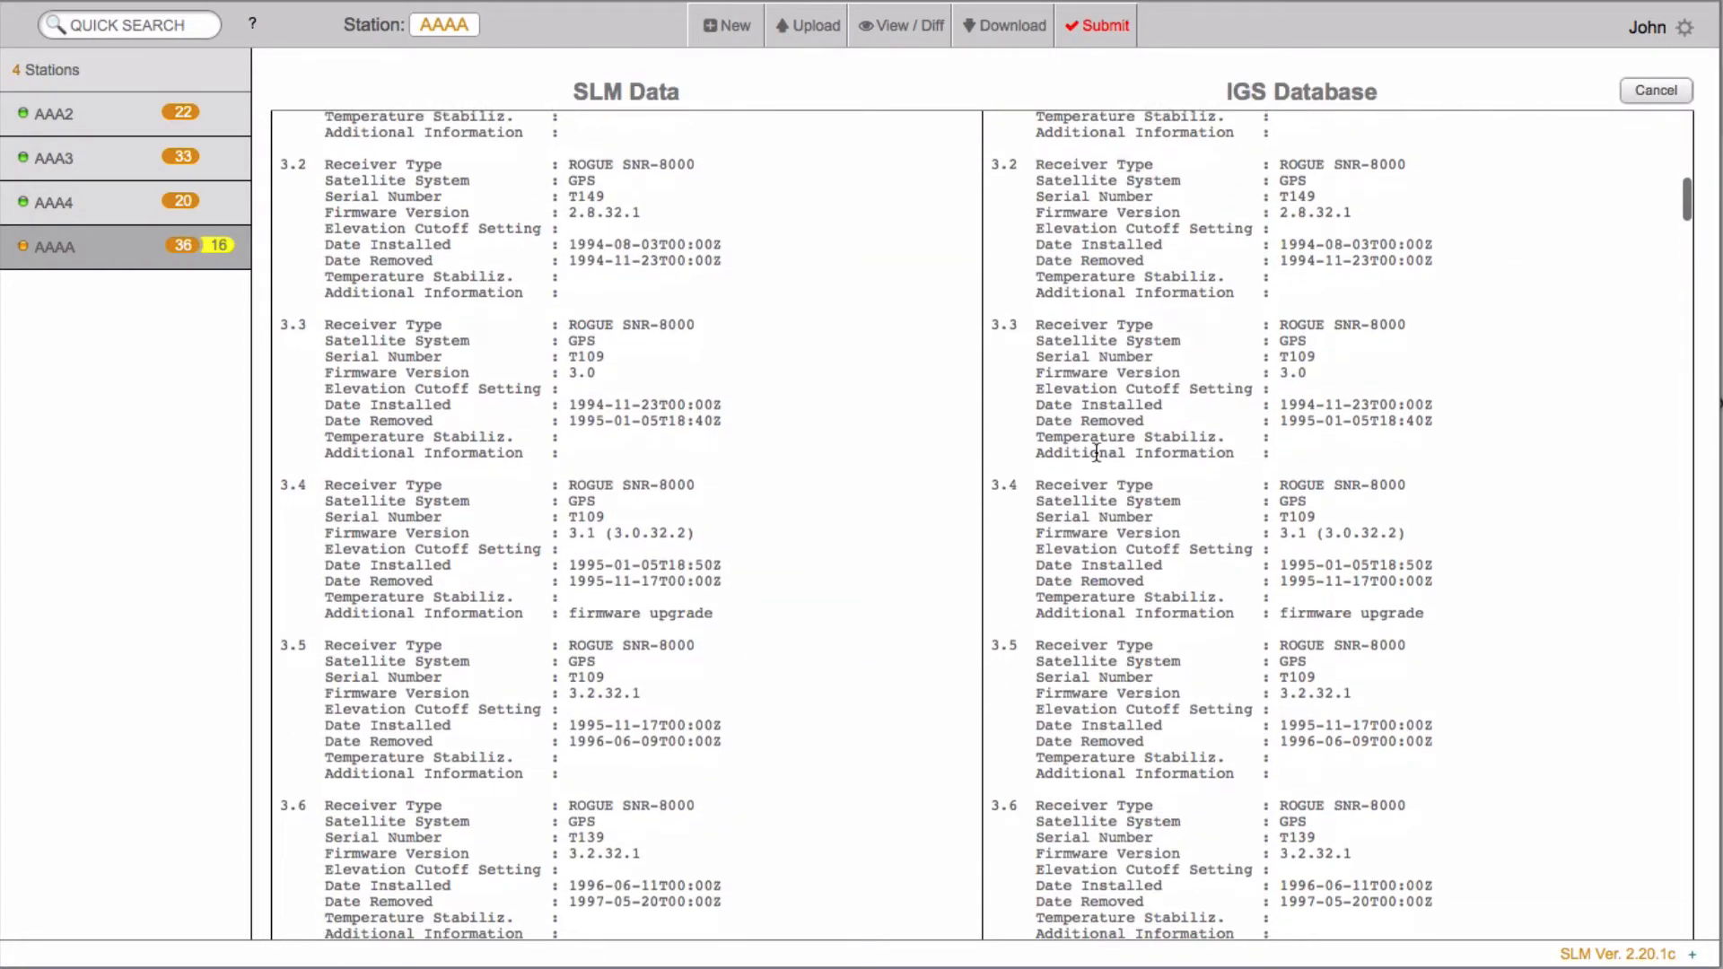
scroll(1097, 451, down, 10)
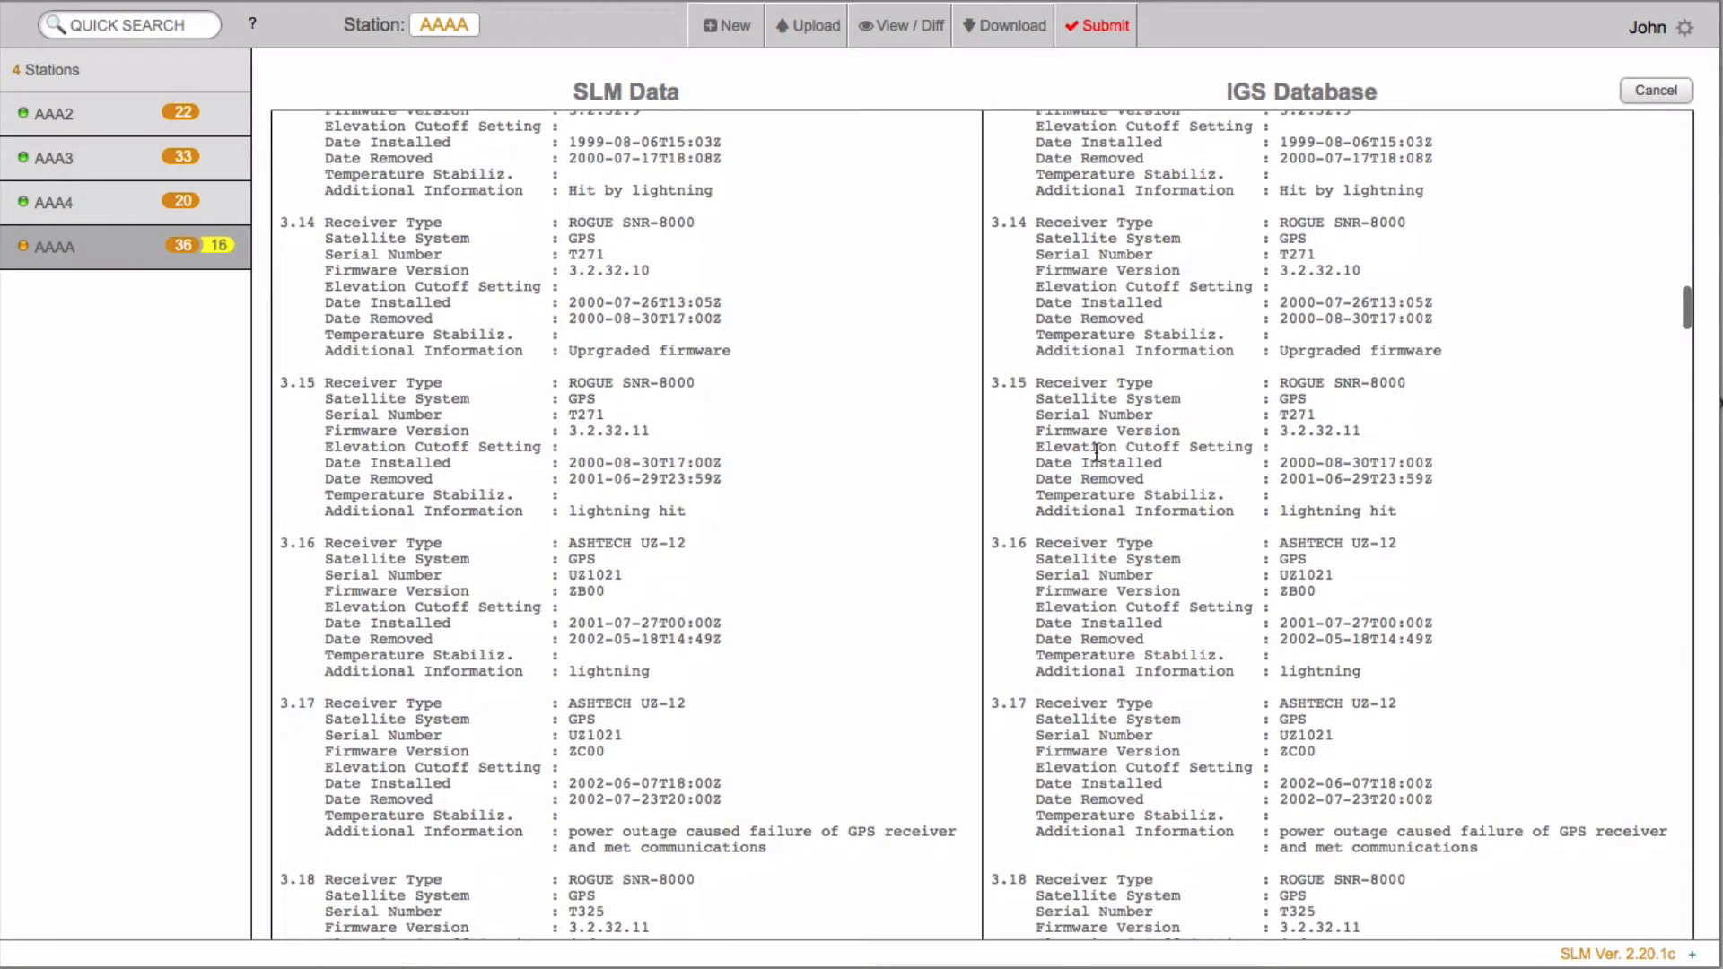
scroll(1097, 452, down, 15)
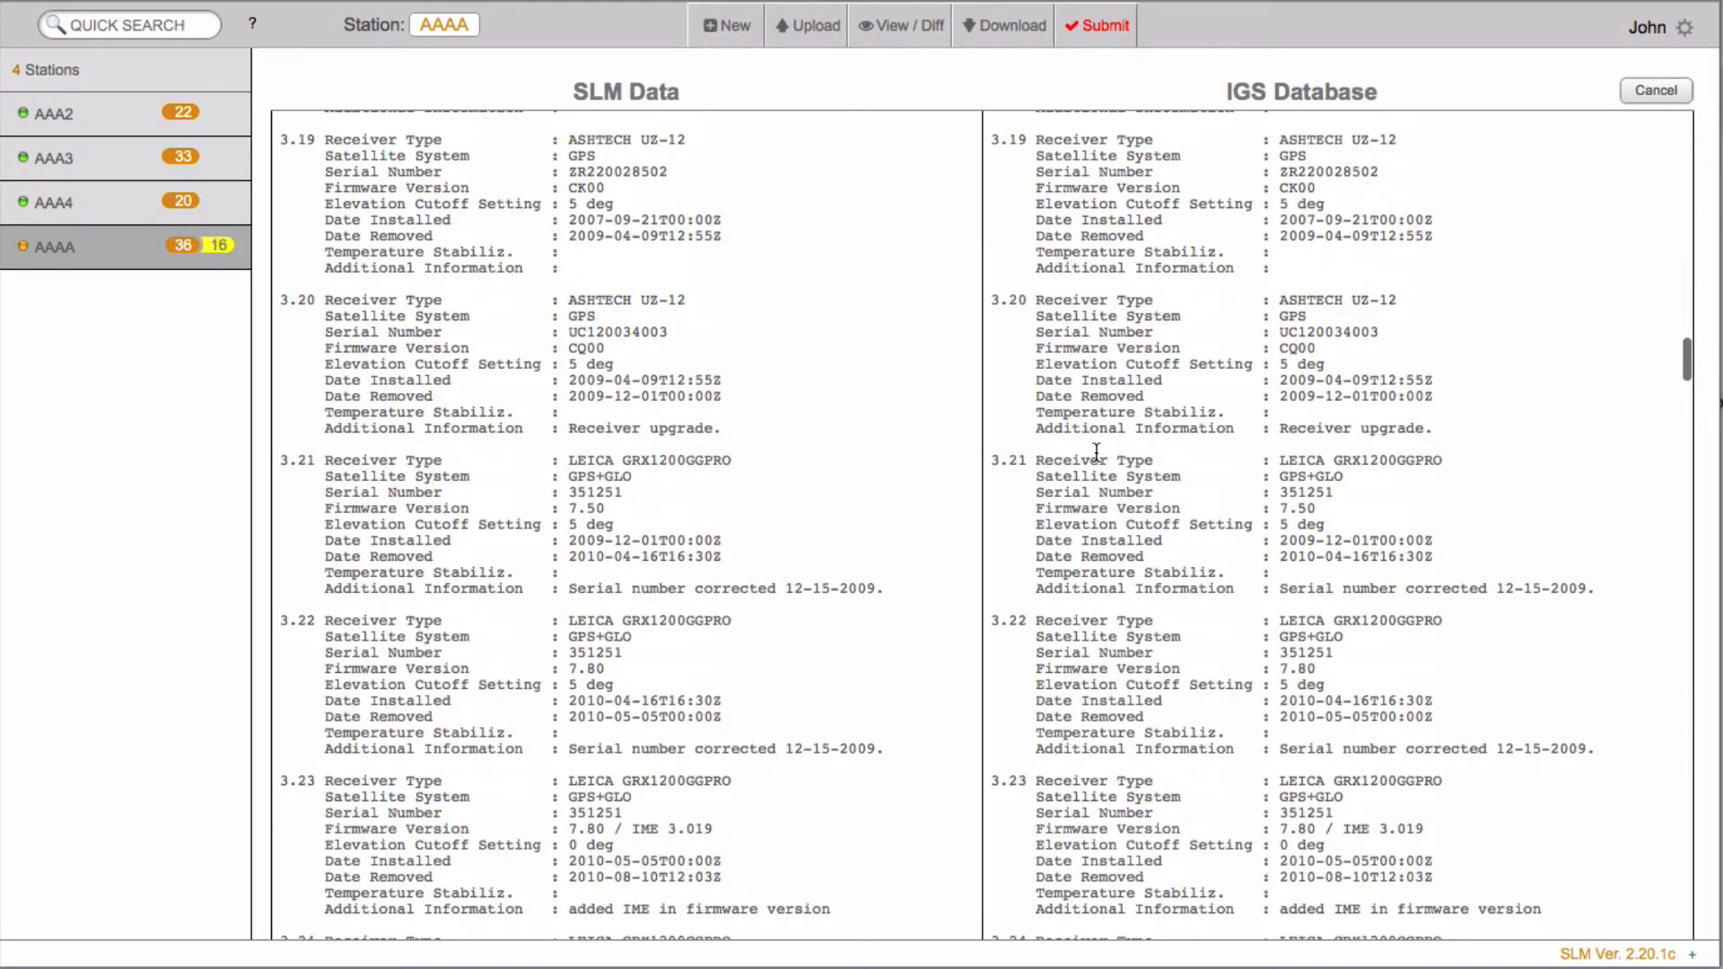
scroll(1097, 451, down, 15)
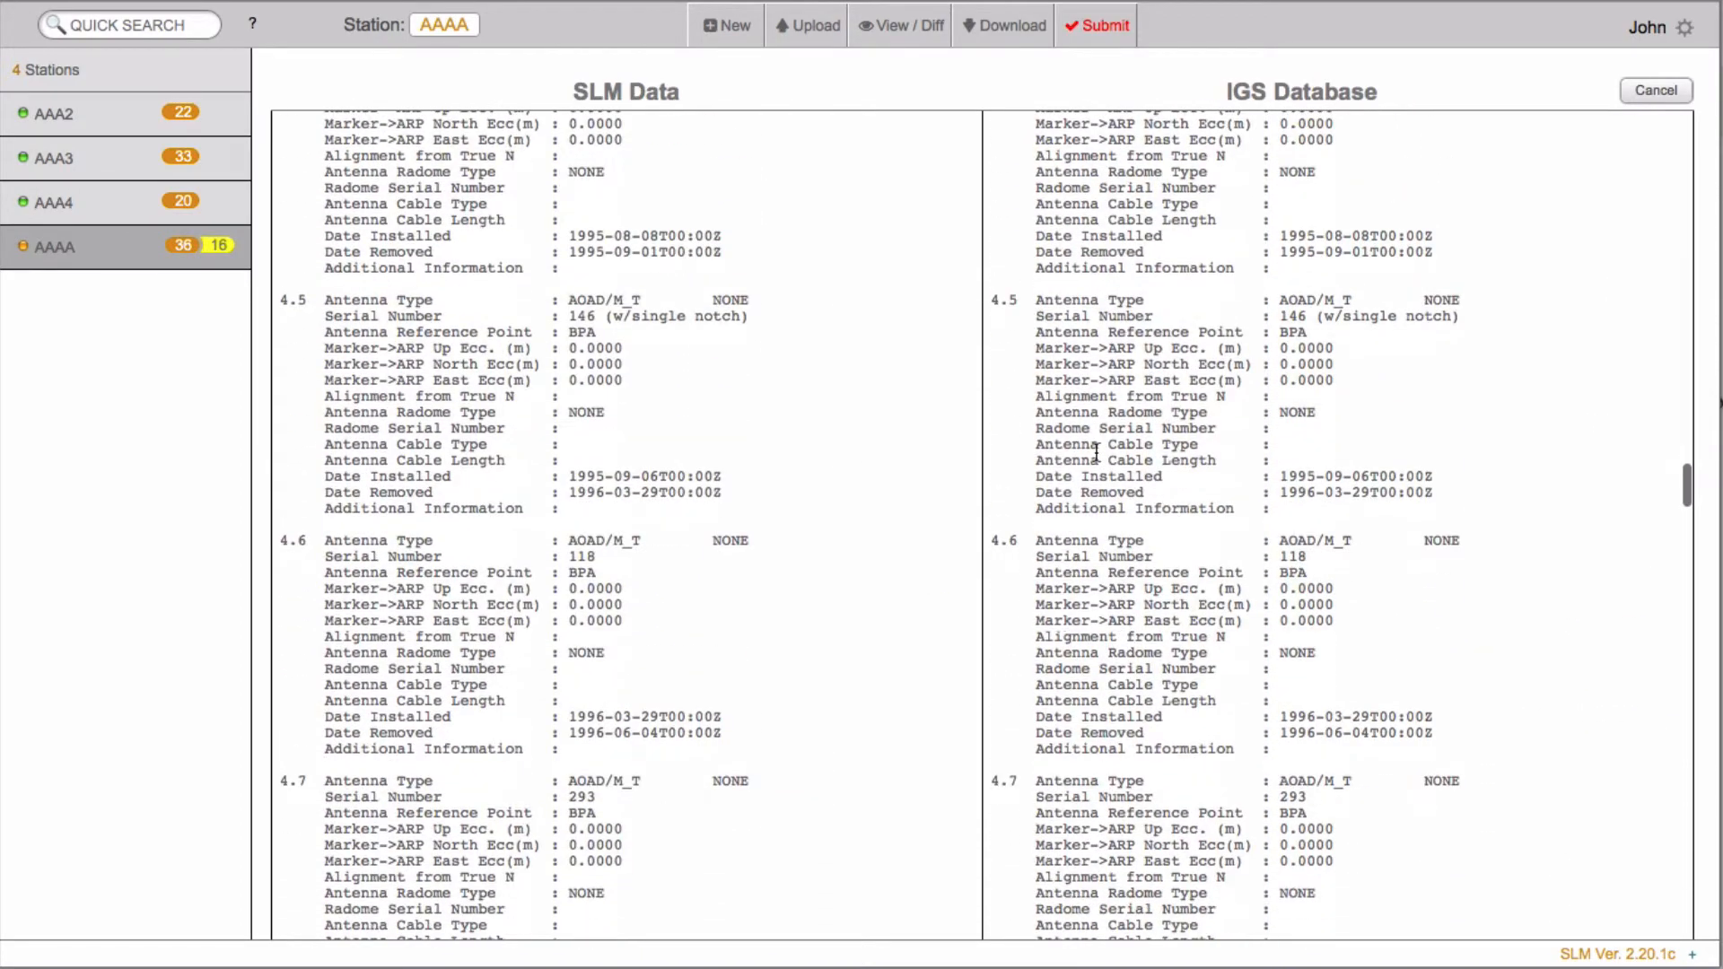
scroll(1097, 452, down, 20)
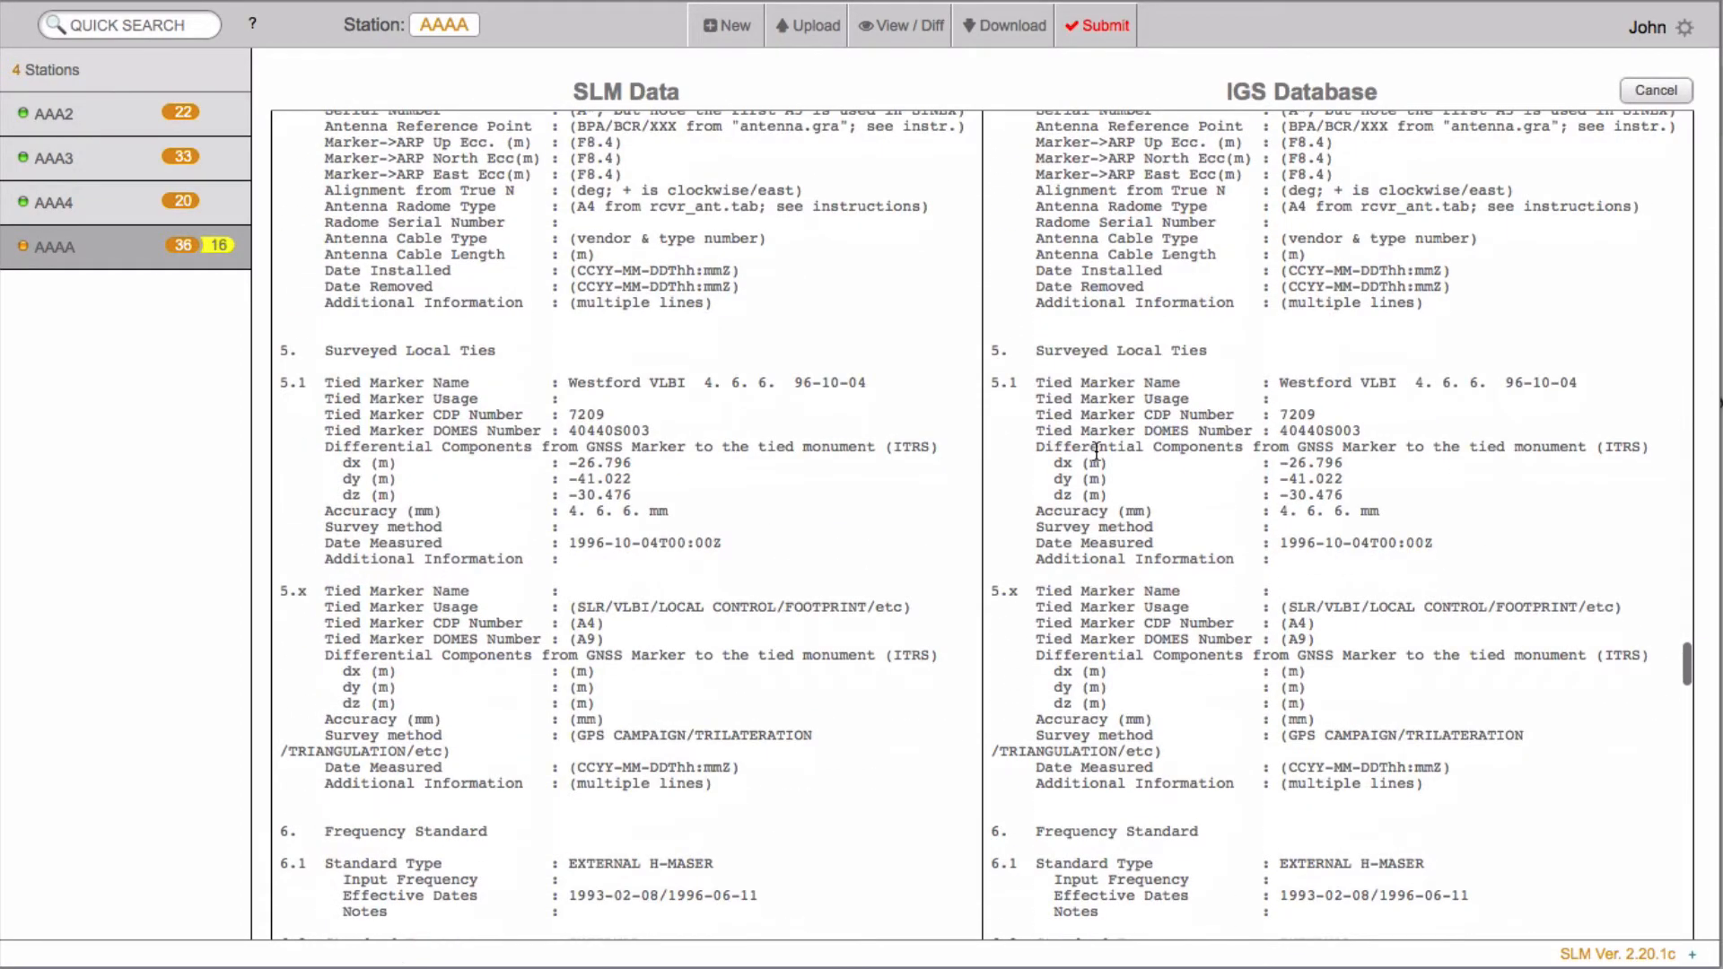
scroll(1096, 451, up, 20)
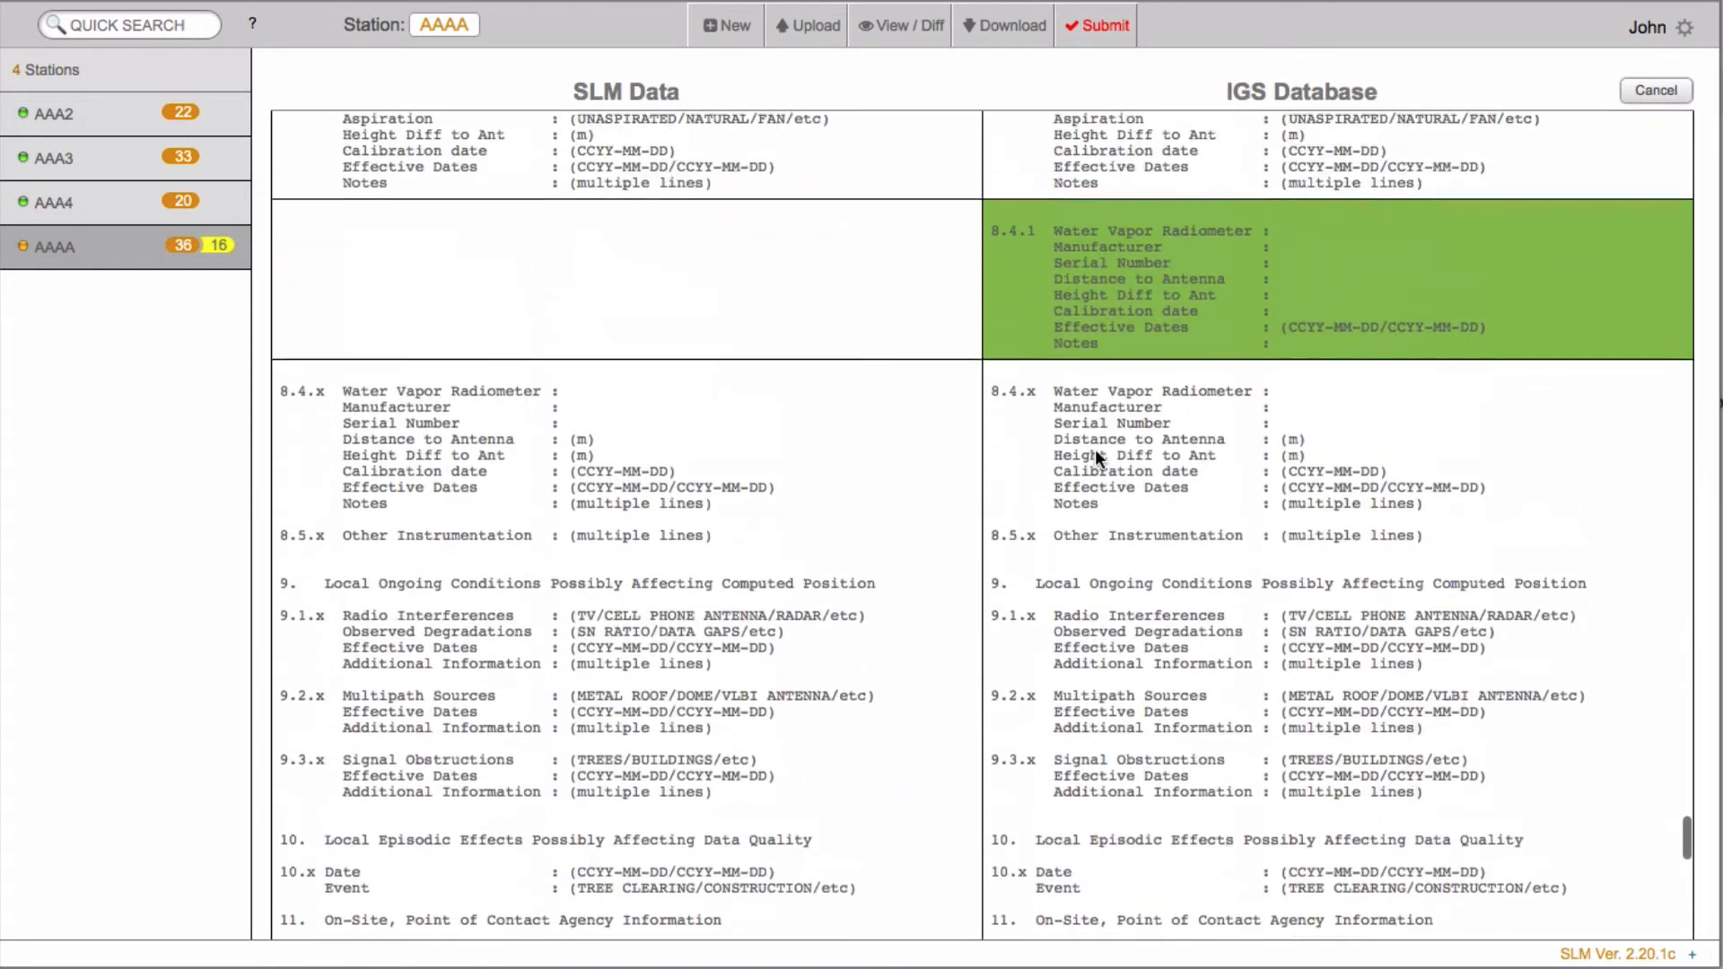
scroll(1095, 457, up, 1)
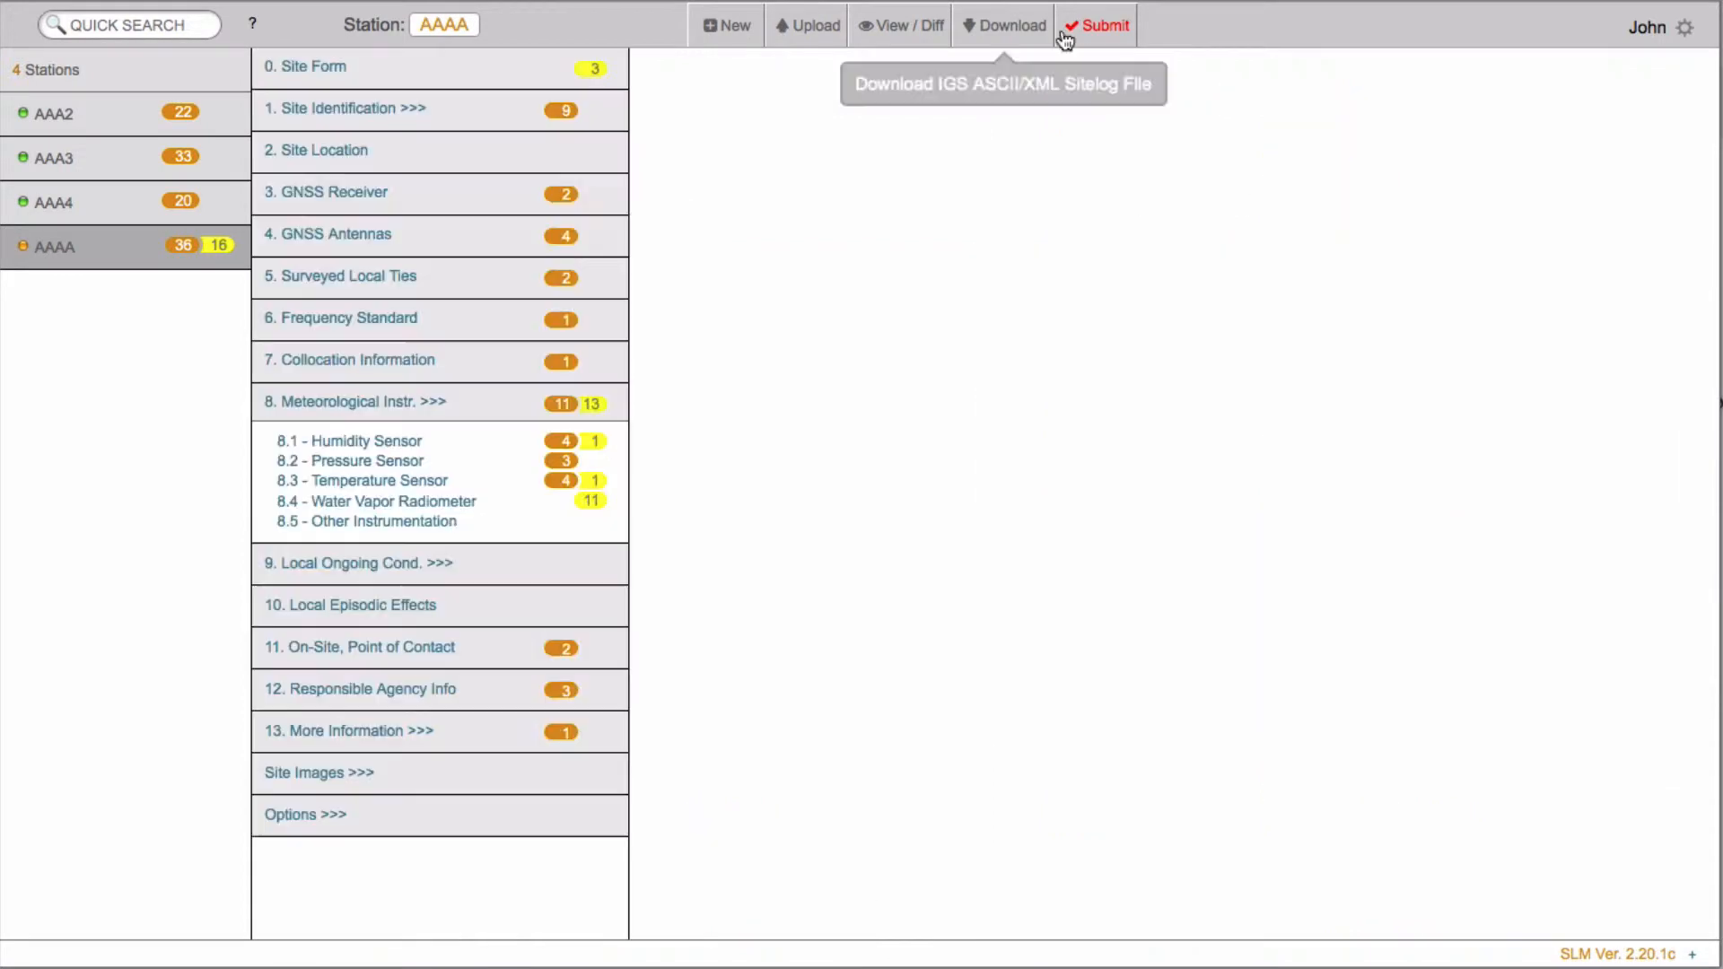
- Submit station AAAA's site log to IGS for verification, confirm the submission and dismiss the acknowledgement
click(1113, 27)
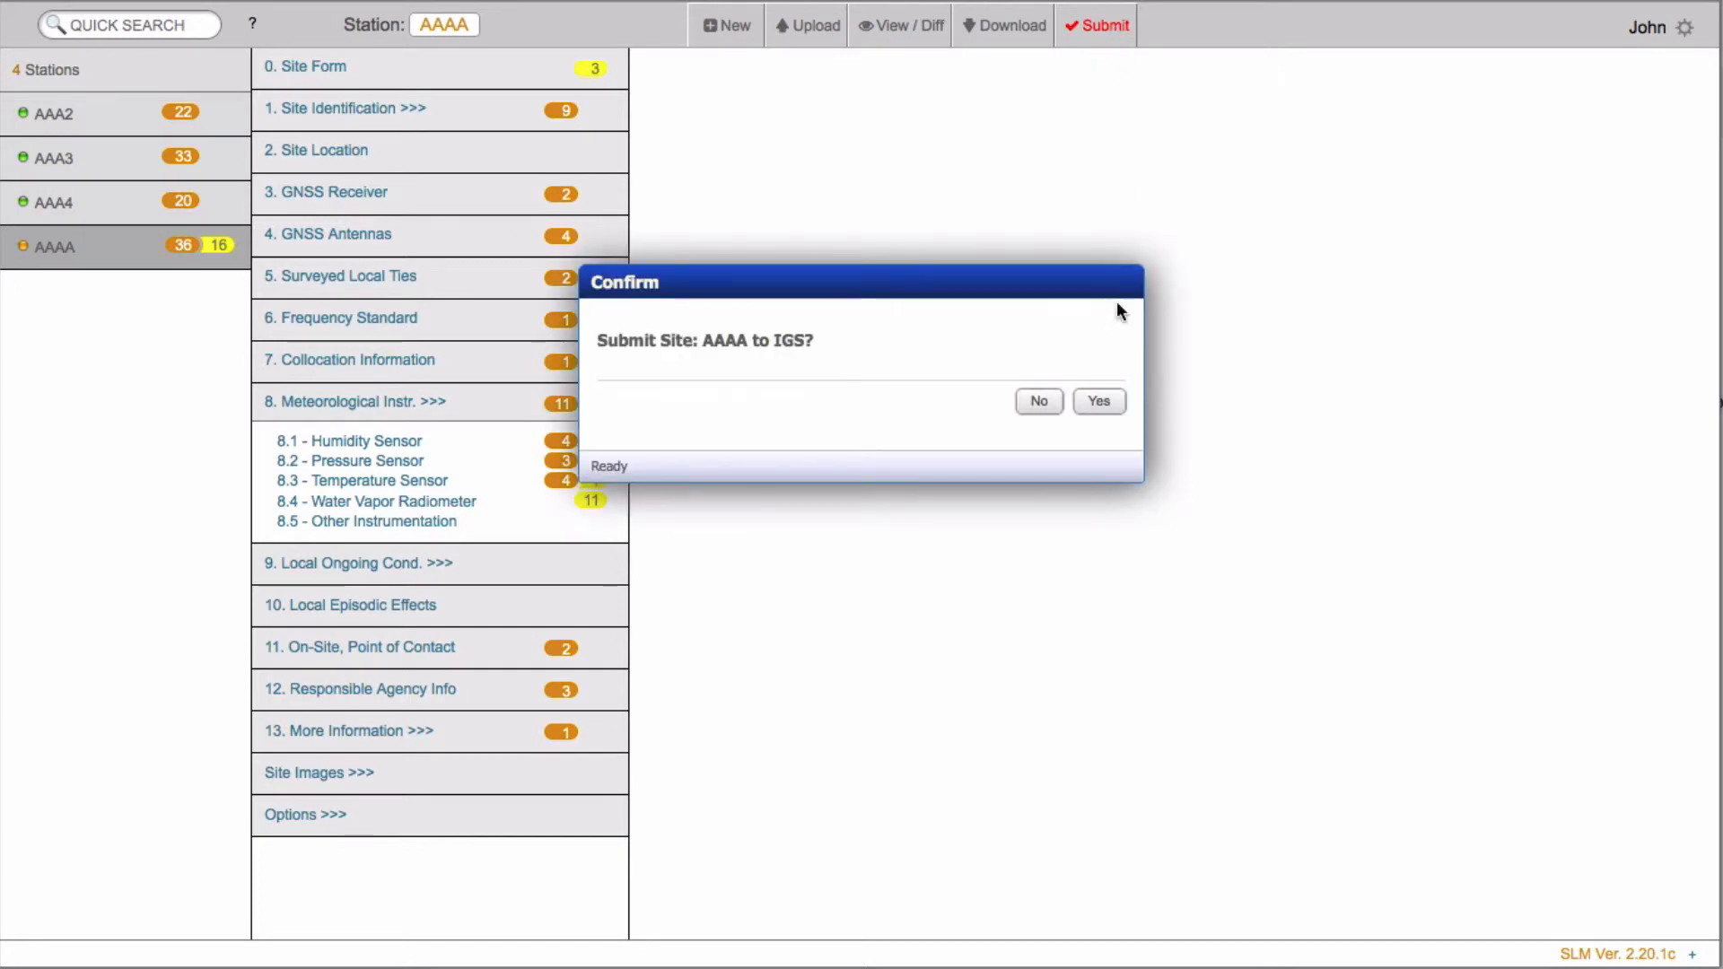
click(1106, 402)
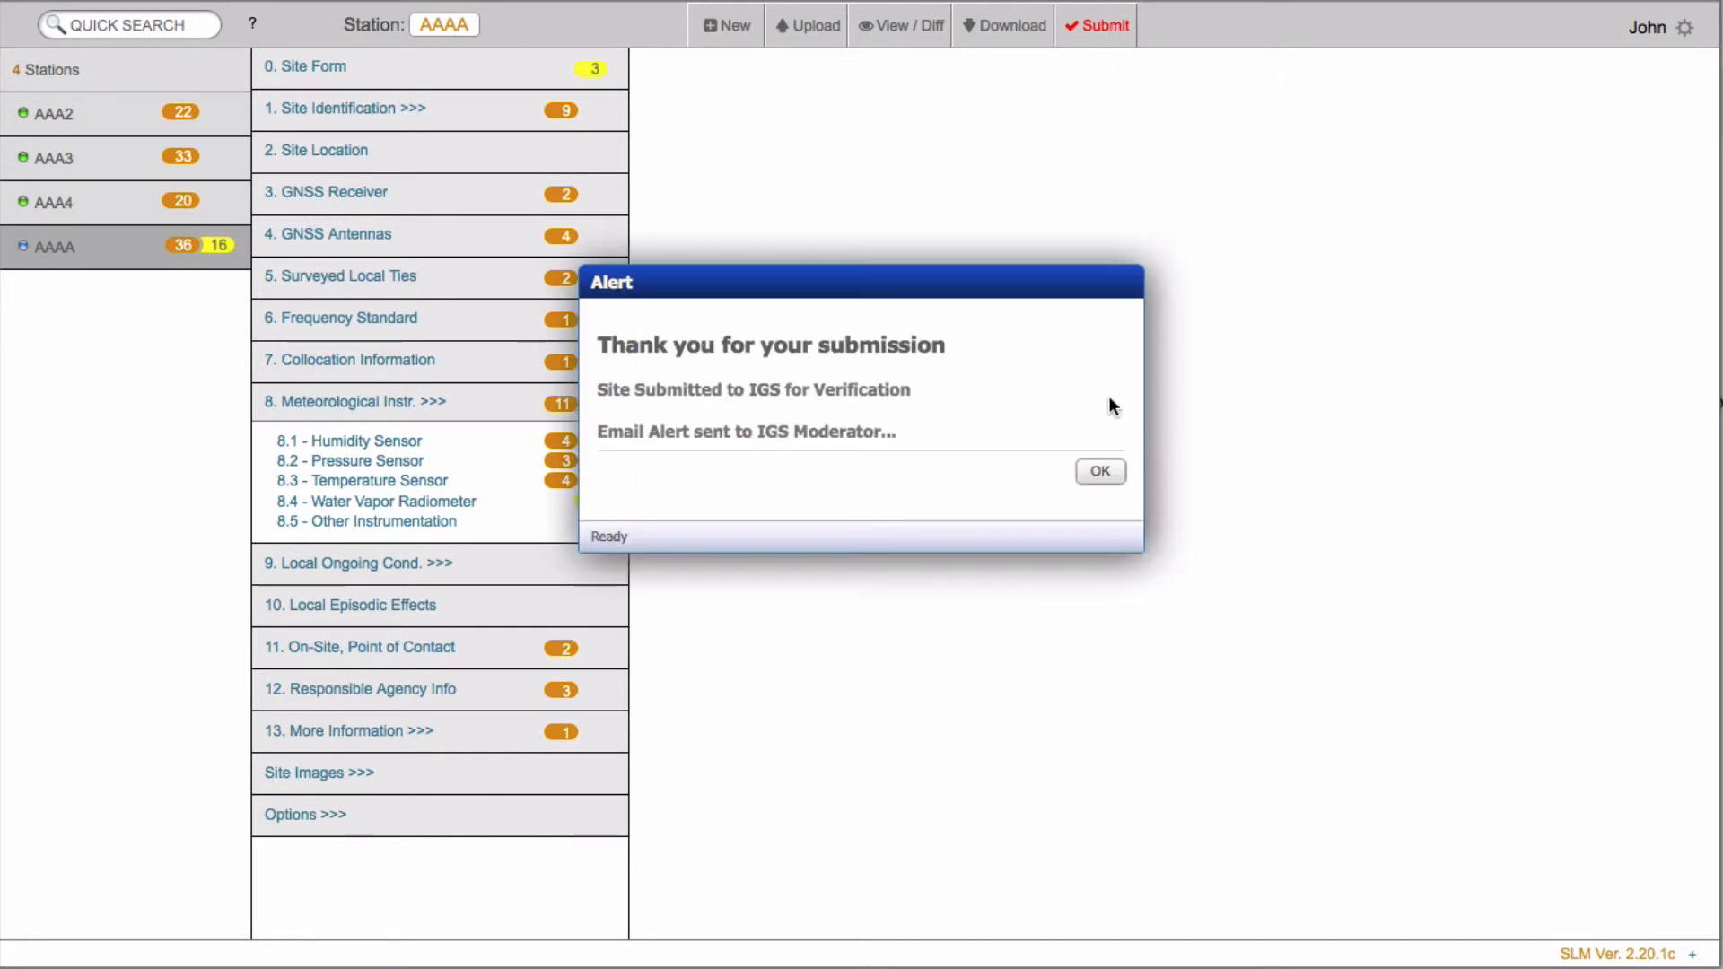
click(1100, 473)
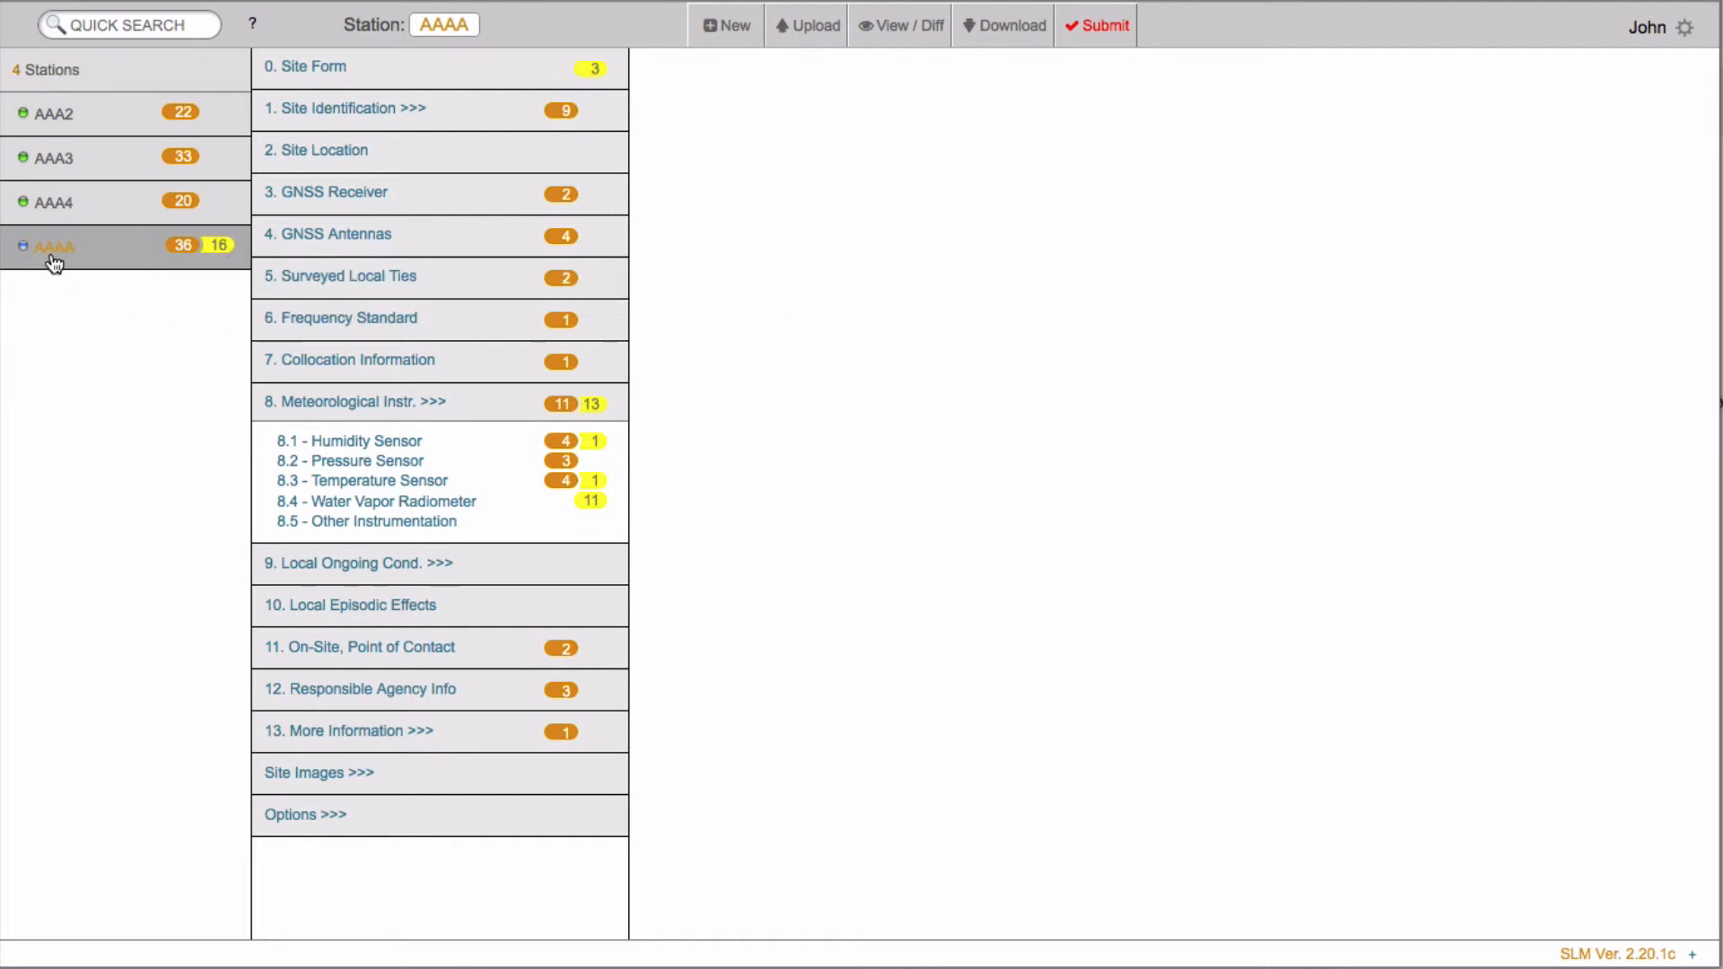
- Reload station AAAA to check its verification status and outstanding change markers, and collapse the meteorological instruments section
mouse_move(56, 261)
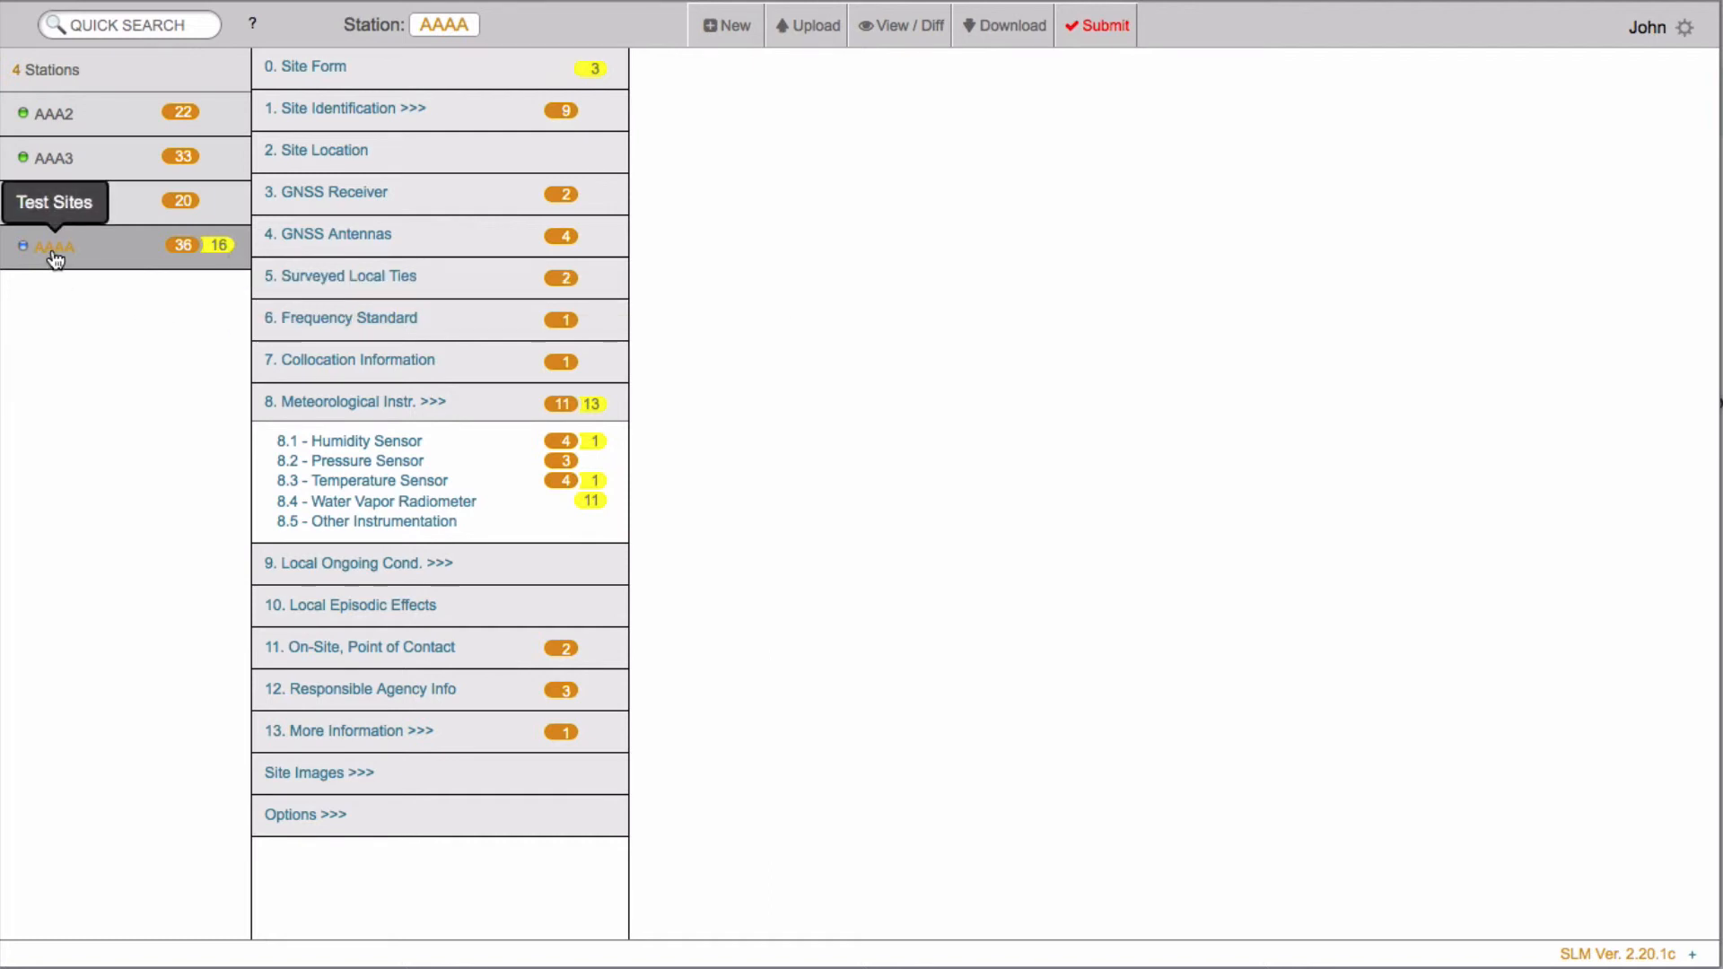
click(55, 259)
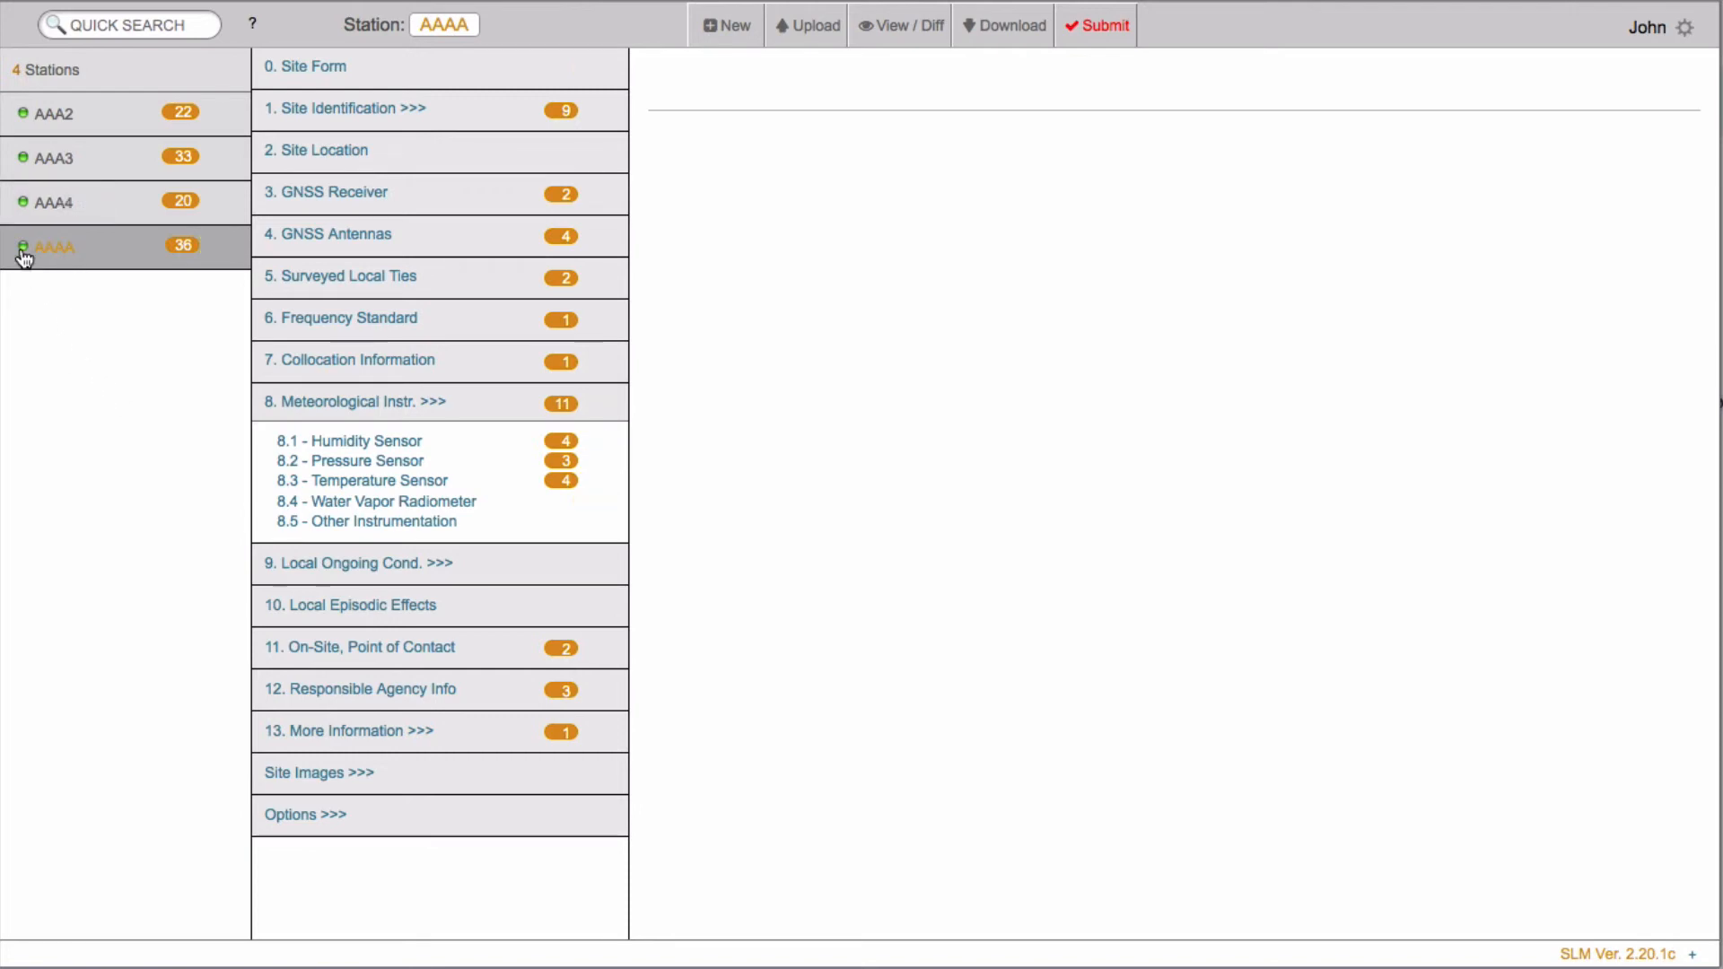
mouse_move(24, 249)
click(389, 401)
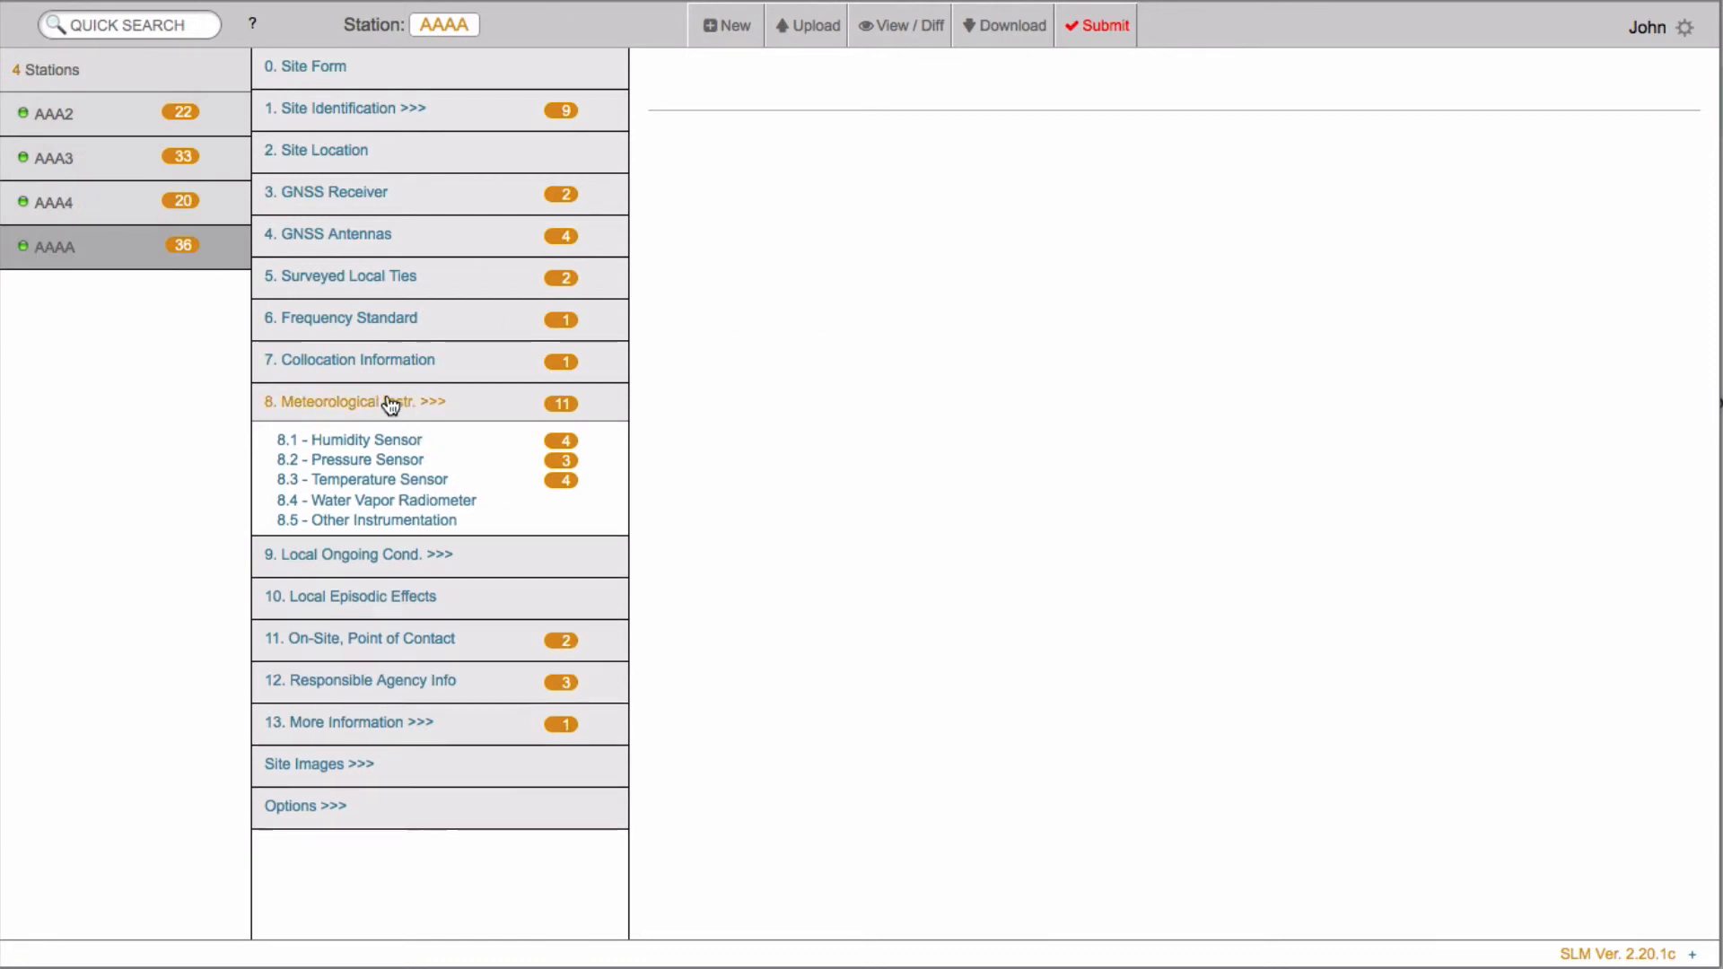
- Compare station AAAA's SLM data with the IGS database again, from the form section through the frequency standards, and close the comparison
click(913, 33)
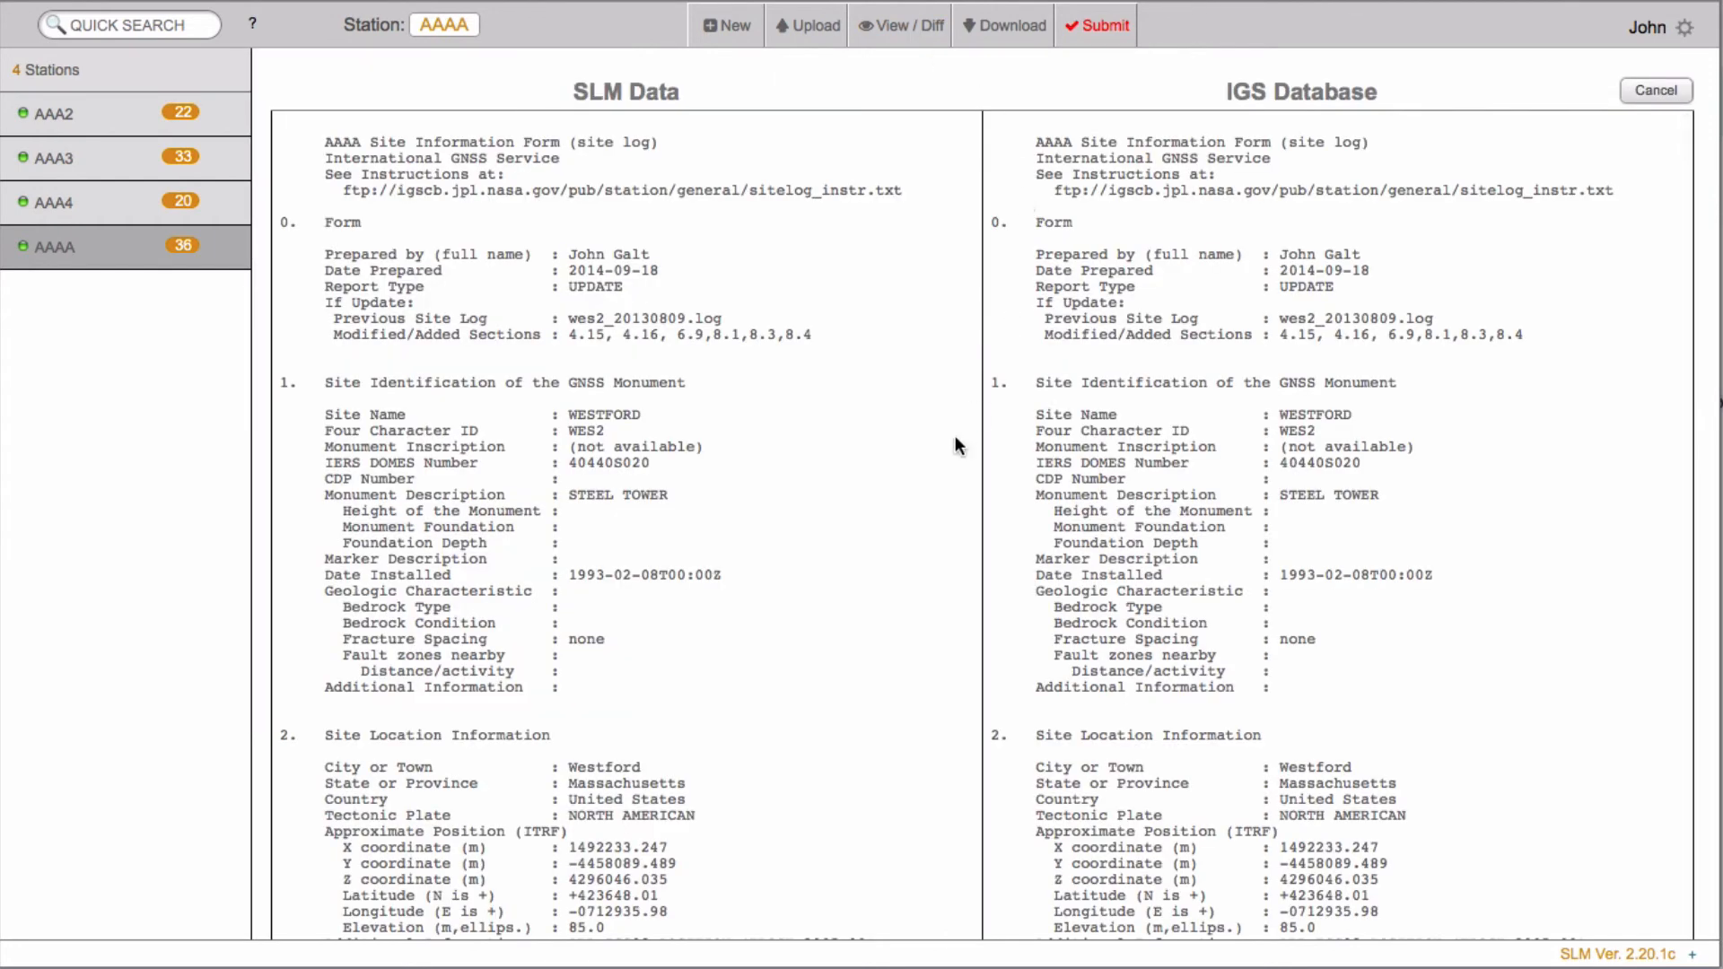
scroll(958, 440, down, 20)
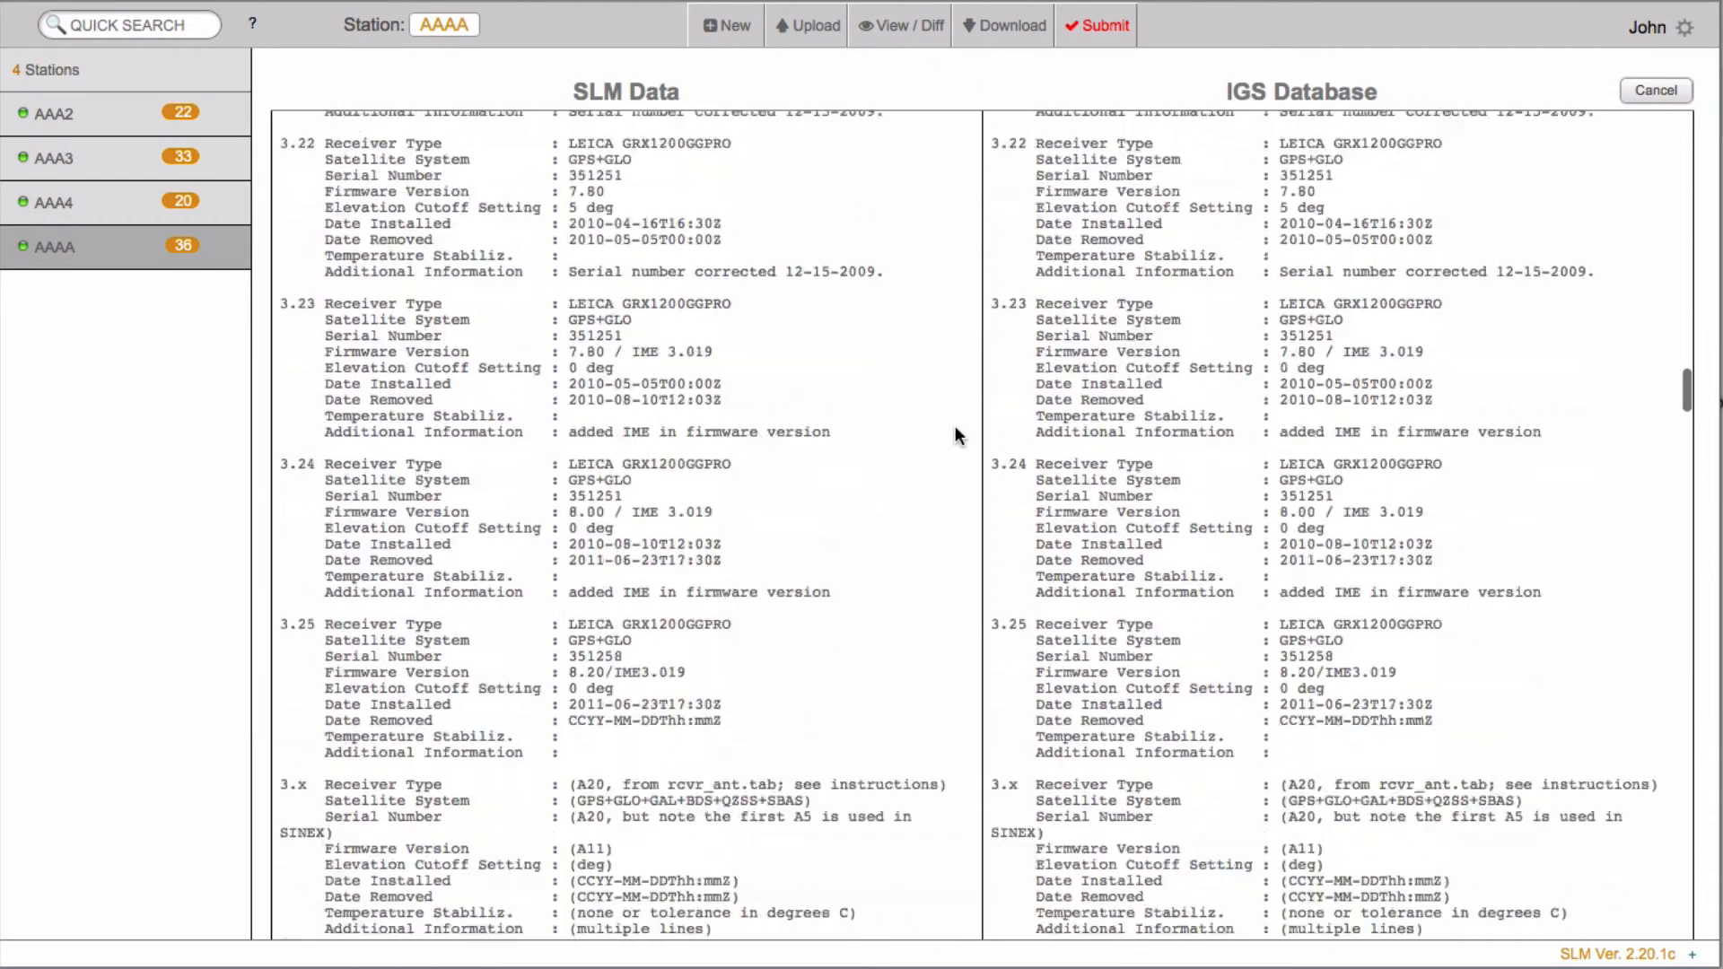
scroll(959, 429, down, 20)
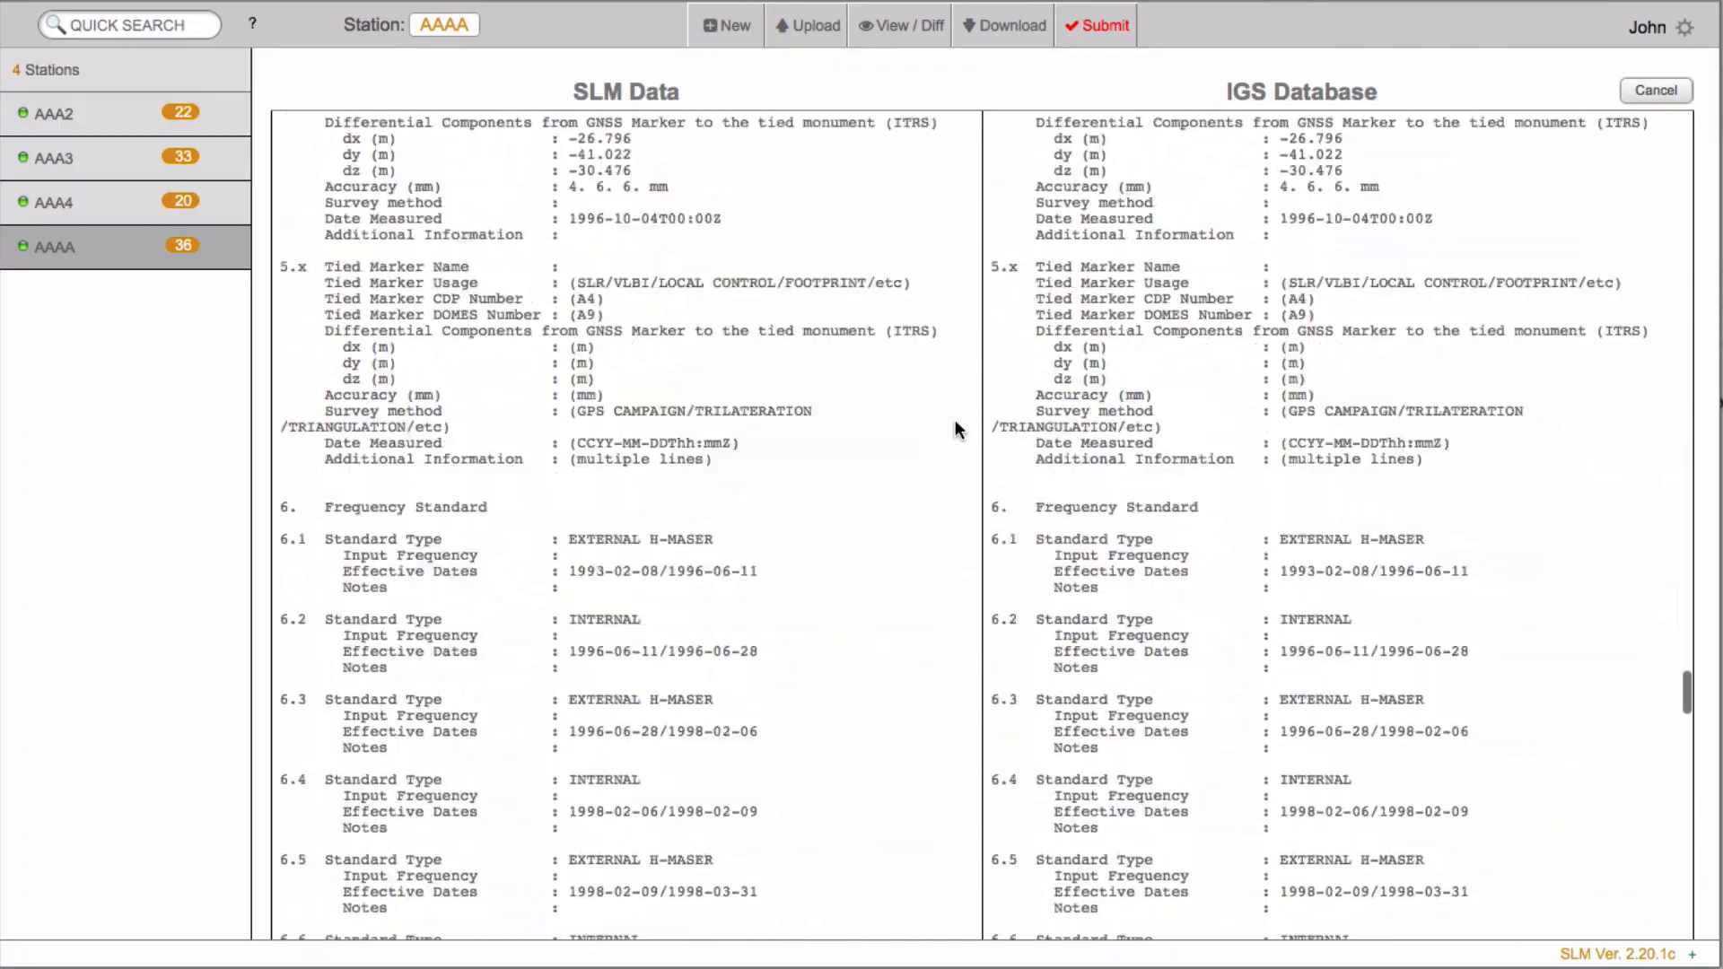
scroll(959, 429, down, 10)
scroll(958, 429, up, 20)
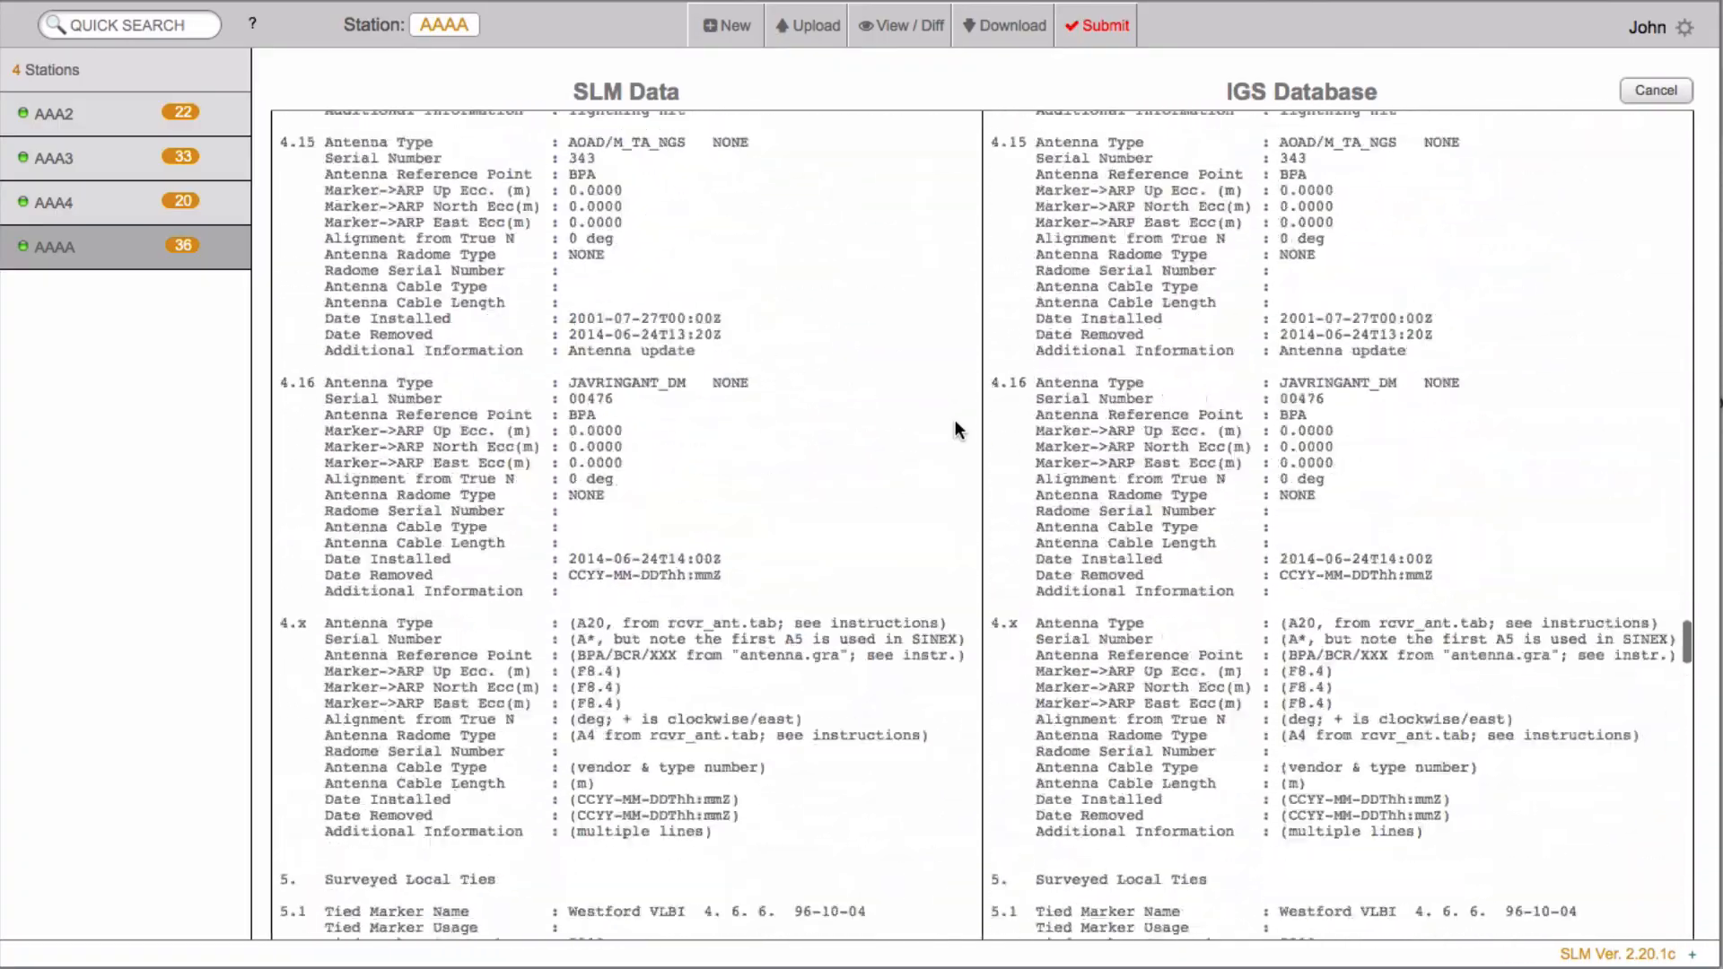
scroll(958, 429, up, 20)
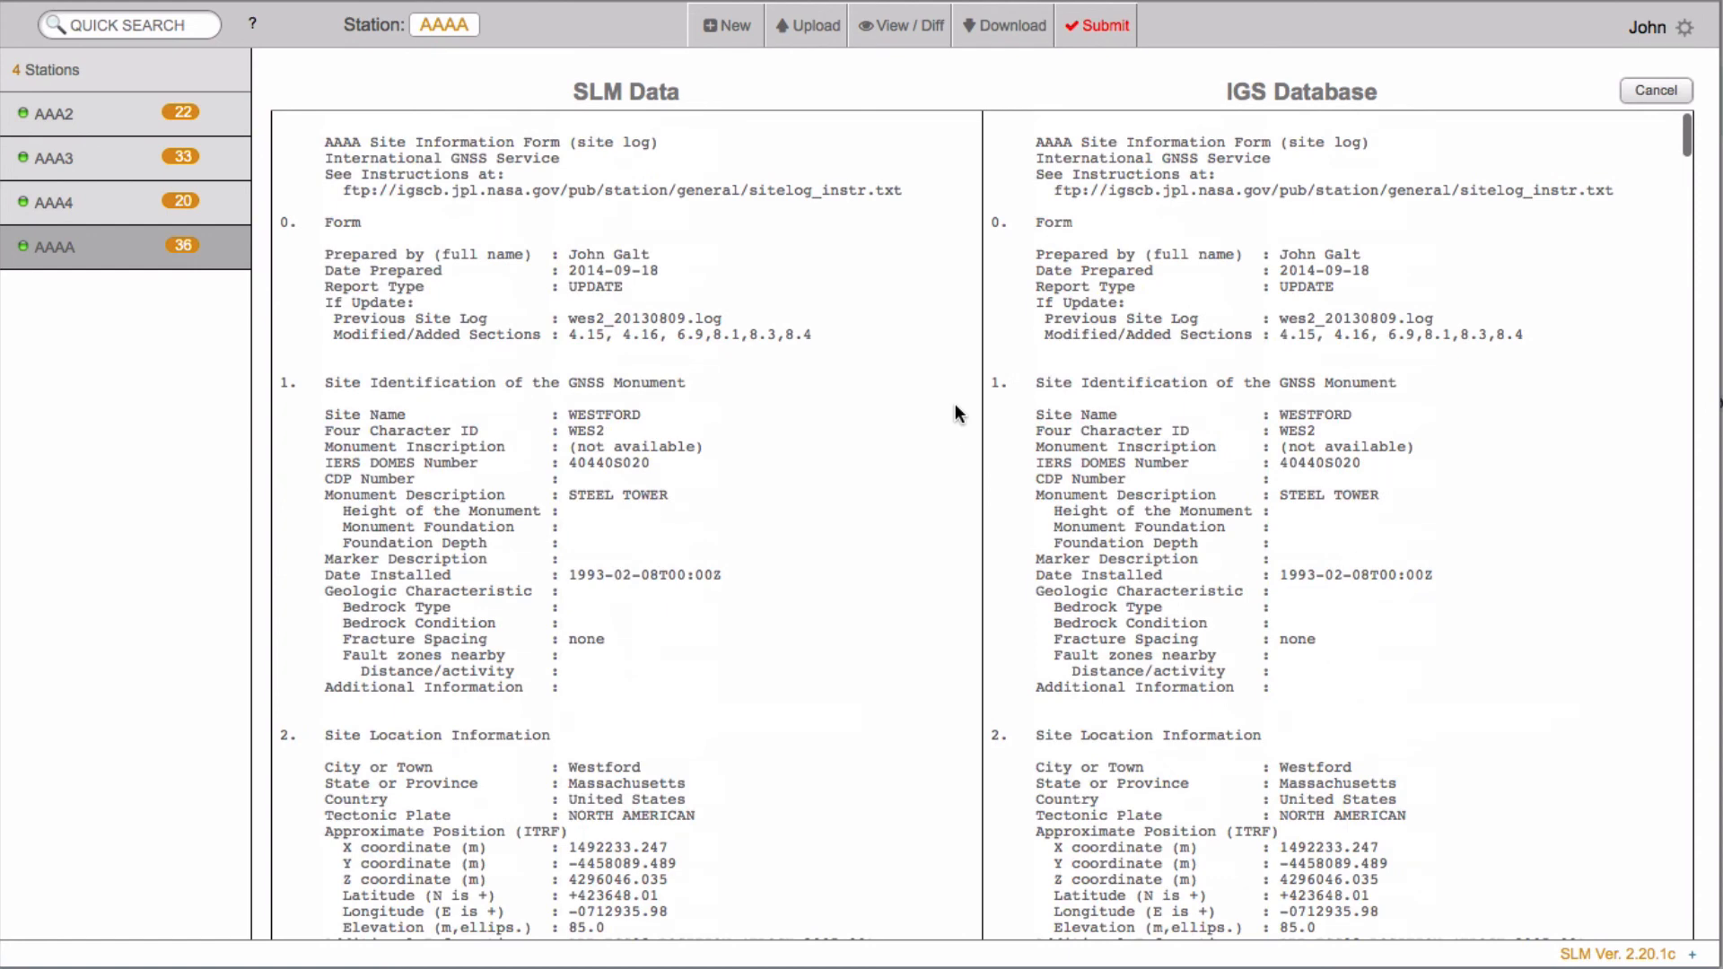
click(1659, 93)
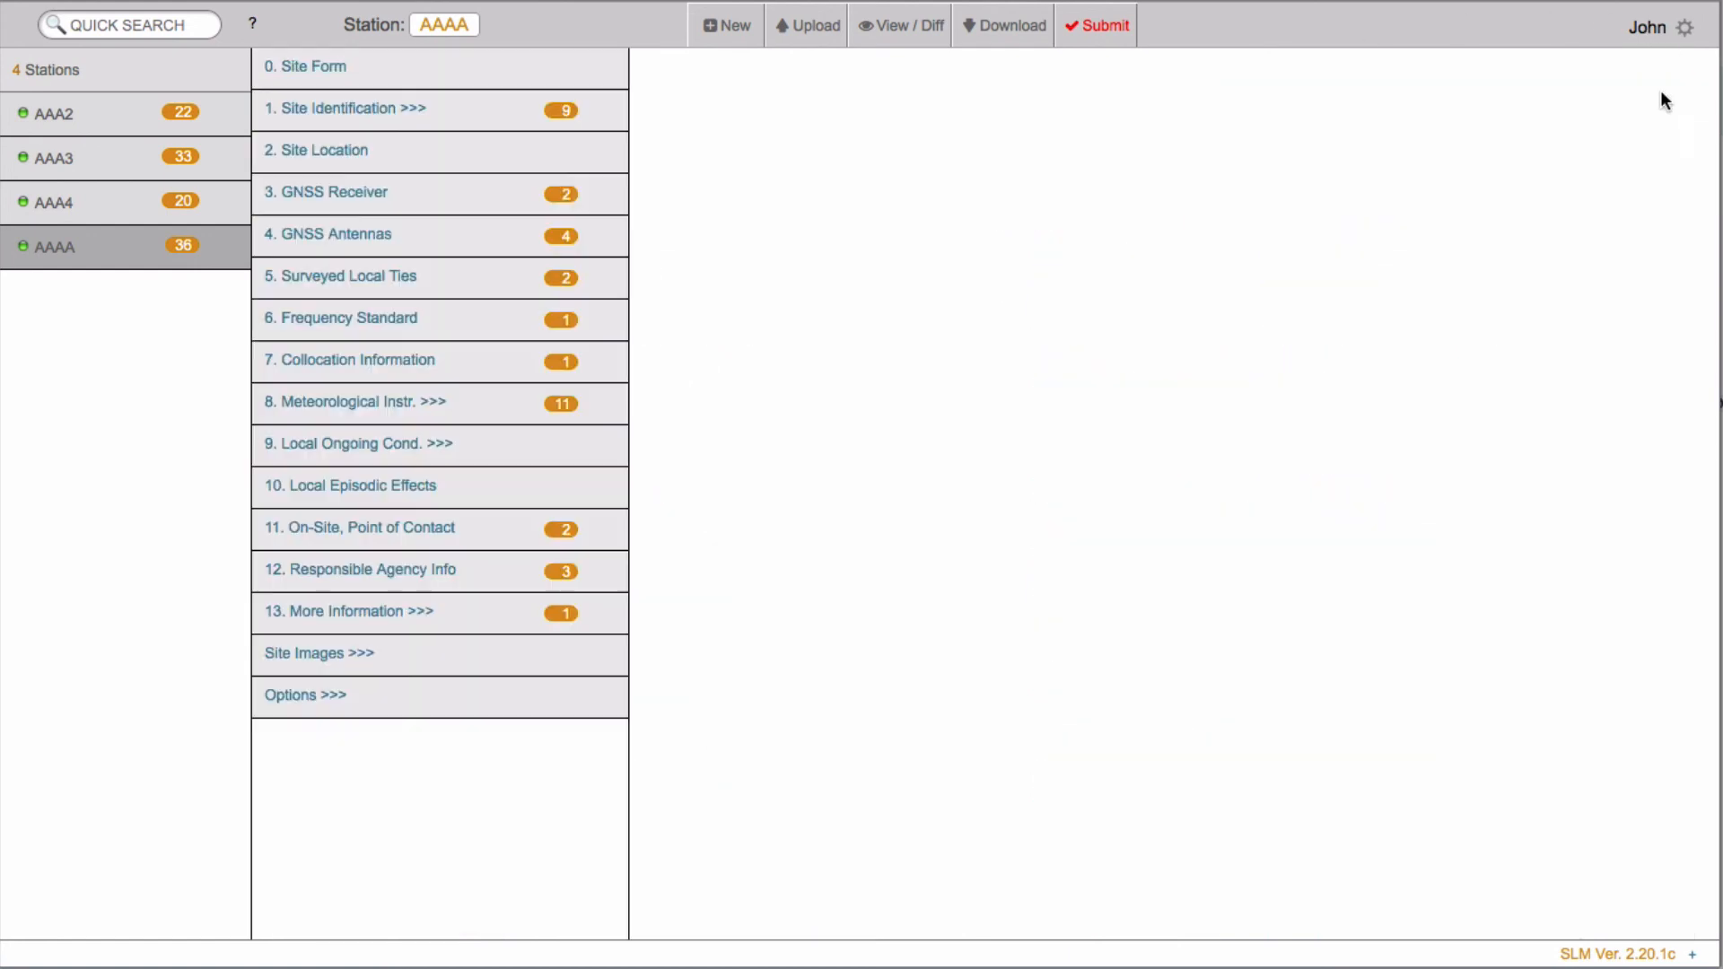